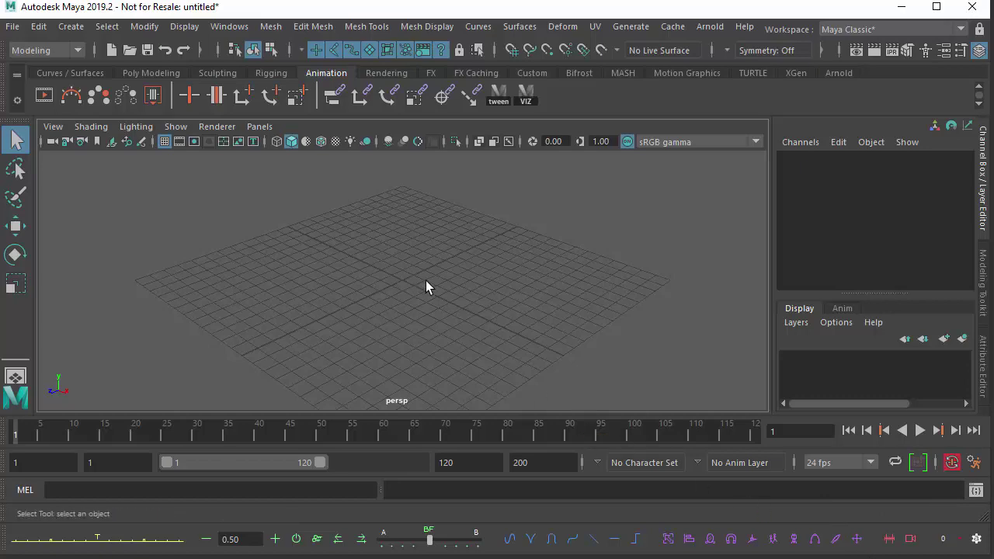
- Switch from Maya to the Animation Apprentice blog in Chrome and search it for parentmaster
{"action": "mouse_move", "coordinate": [422, 291]}
{"action": "left_mouse_down", "text": "alt"}
{"action": "mouse_move", "coordinate": [422, 282]}
{"action": "mouse_move", "coordinate": [424, 292]}
{"action": "left_mouse_up", "text": "alt"}
{"action": "middle_click_drag", "start_coordinate": [424, 292], "coordinate": [429, 290], "text": "alt"}
{"action": "scroll", "coordinate": [430, 289], "scroll_direction": "up", "scroll_amount": 1}
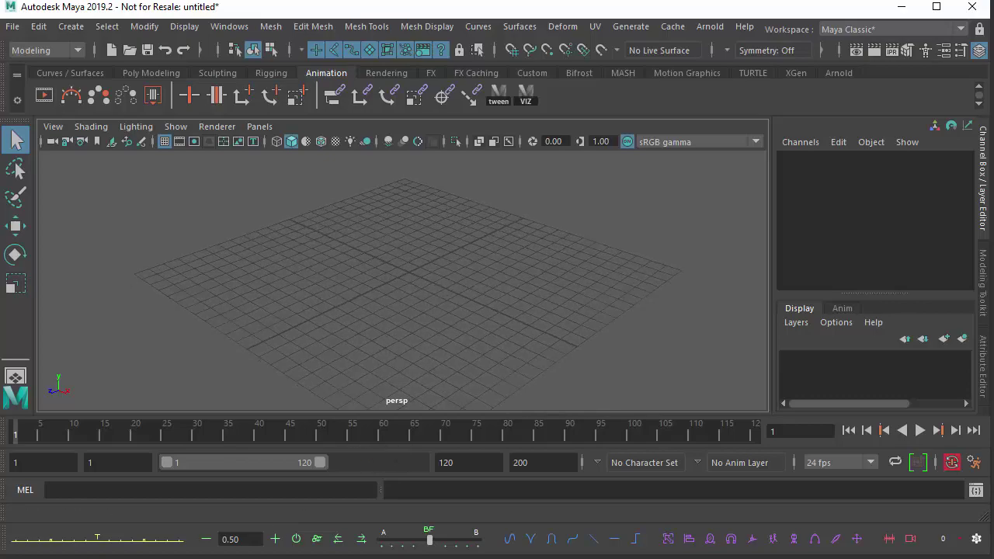
{"action": "key", "text": "alt+Tab"}
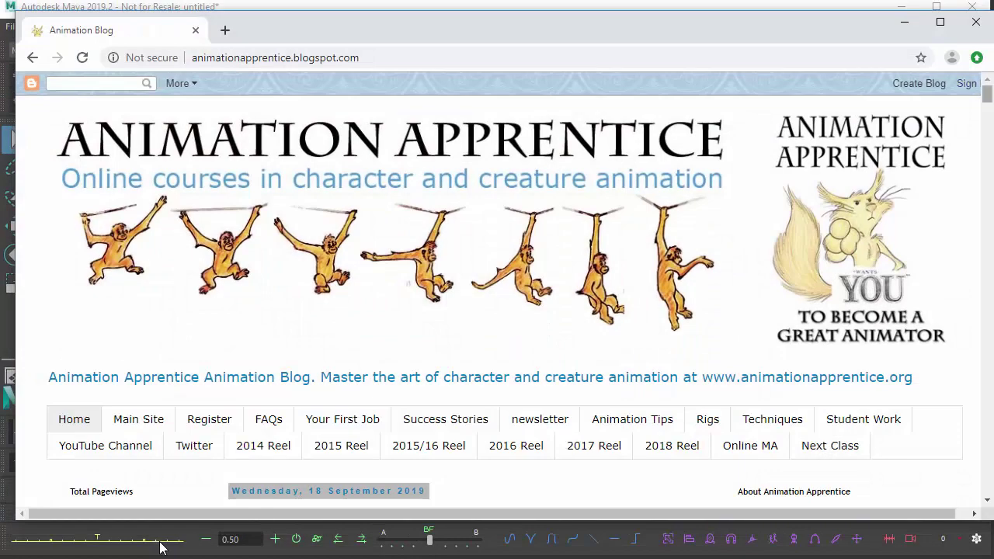
{"action": "scroll", "coordinate": [161, 547], "scroll_direction": "down", "scroll_amount": 5}
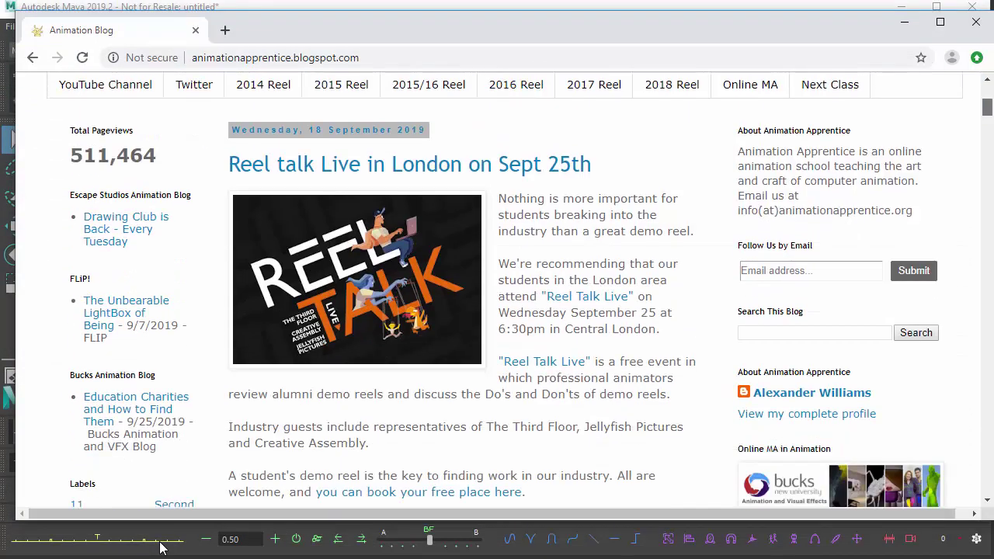
{"action": "key", "text": "Tab"}
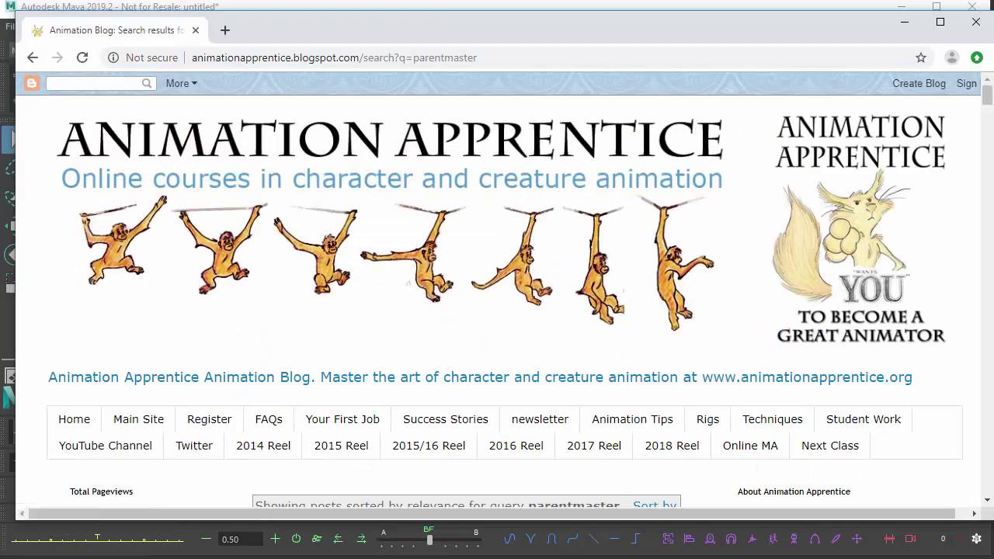
- Open the ParentMaster post and follow its Part 1 creativecrash link to the download page
{"action": "scroll", "coordinate": [497, 295], "scroll_direction": "down", "scroll_amount": 5}
{"action": "scroll", "coordinate": [497, 295], "scroll_direction": "up", "scroll_amount": 4}
{"action": "left_click", "coordinate": [463, 442]}
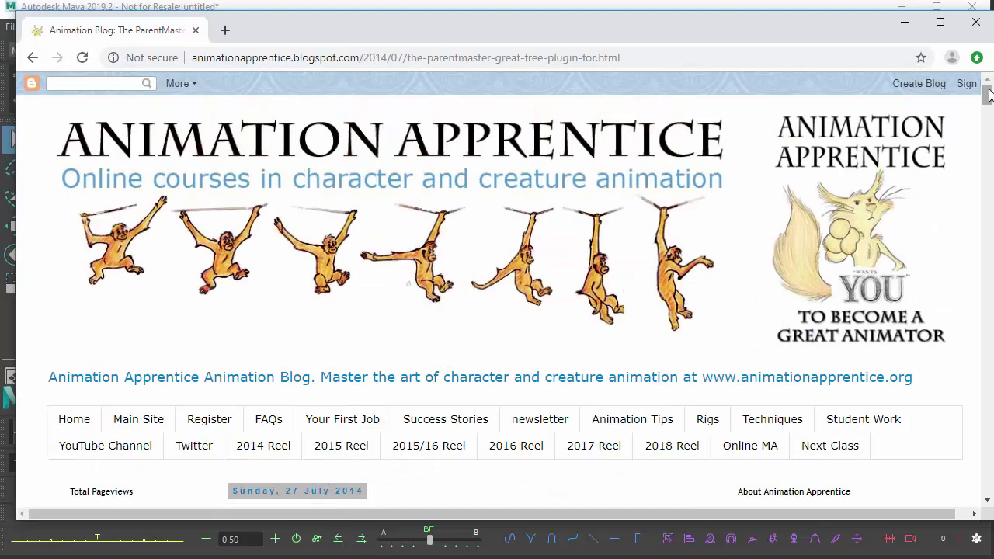
{"action": "scroll", "coordinate": [990, 107], "scroll_direction": "down", "scroll_amount": 4}
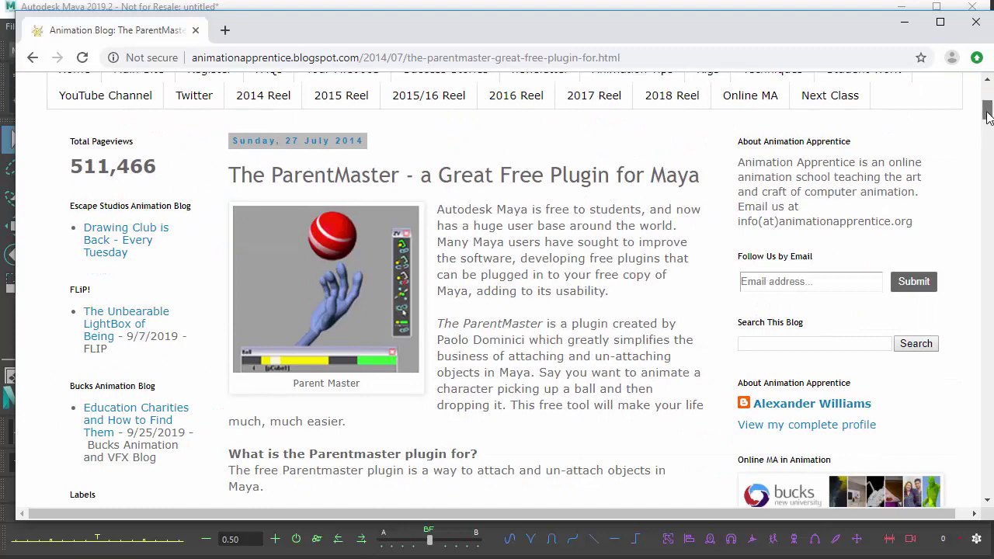
{"action": "left_click_drag", "start_coordinate": [988, 114], "coordinate": [986, 143]}
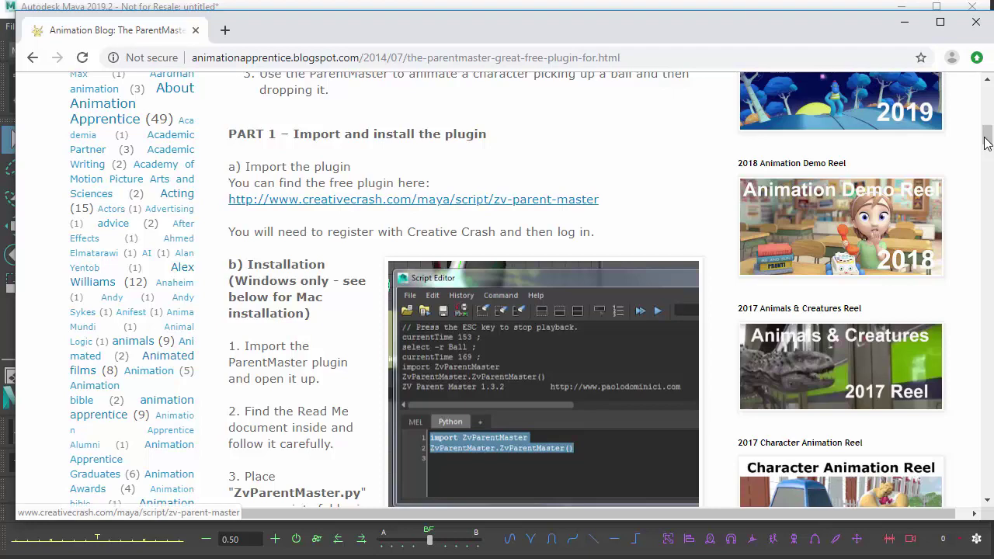
{"action": "key", "text": "Return"}
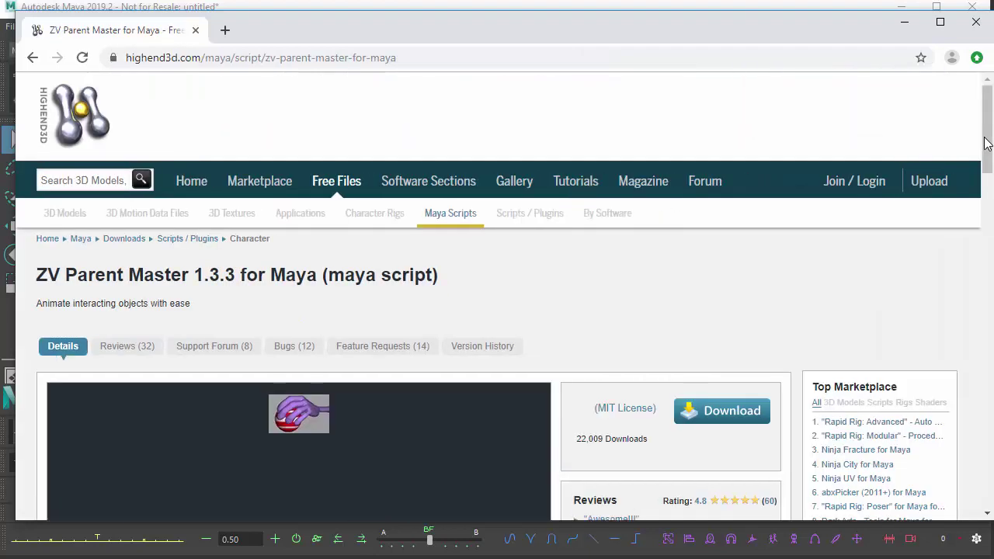
- Download zvparentmaster133.zip from the highend3d ZV Parent Master 1.3.3 page
{"action": "scroll", "coordinate": [984, 143], "scroll_direction": "down", "scroll_amount": 2}
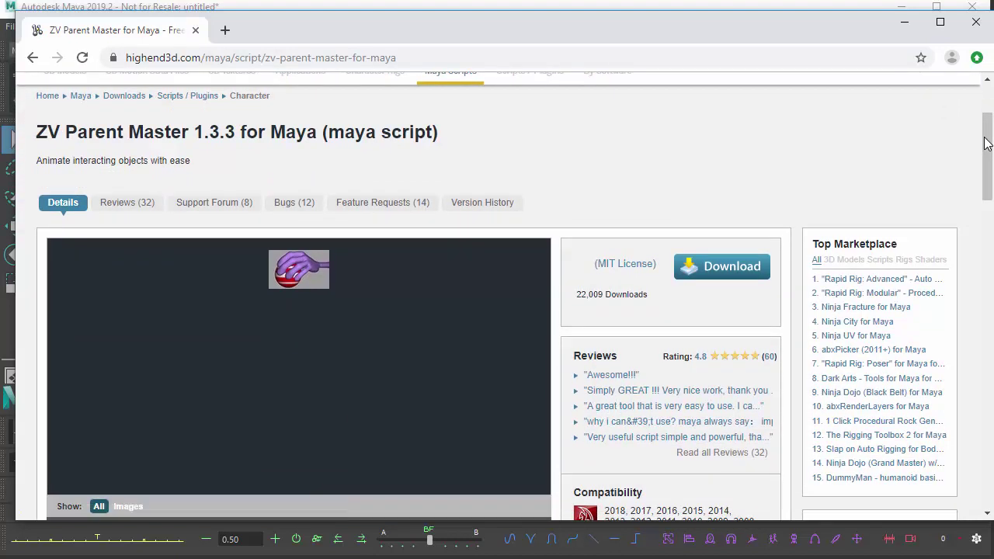
{"action": "left_click_drag", "start_coordinate": [985, 143], "coordinate": [985, 115]}
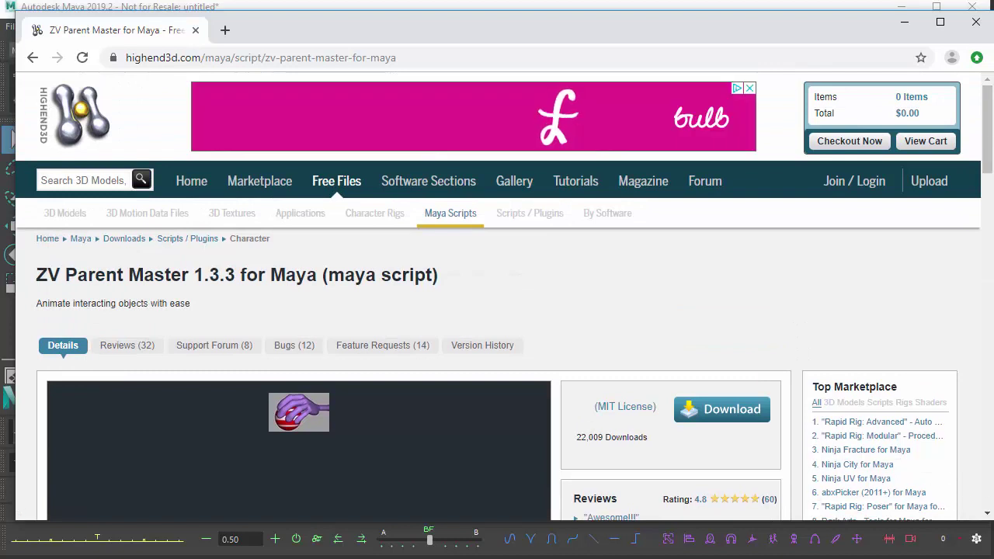
{"action": "left_click", "coordinate": [721, 410]}
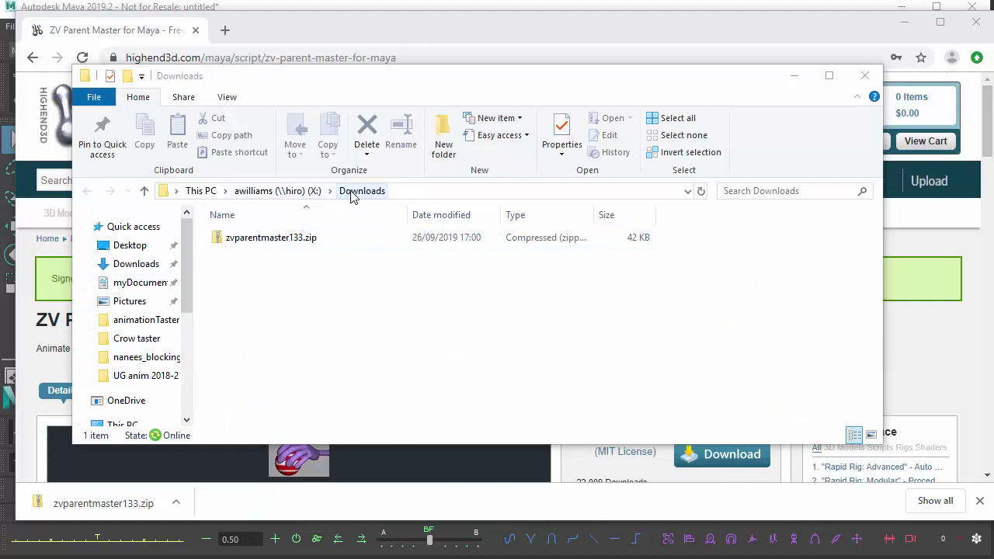
- Open zvparentmaster133.zip in the Downloads folder to view its contents
{"action": "left_click", "coordinate": [278, 246]}
{"action": "double_click", "coordinate": [277, 246]}
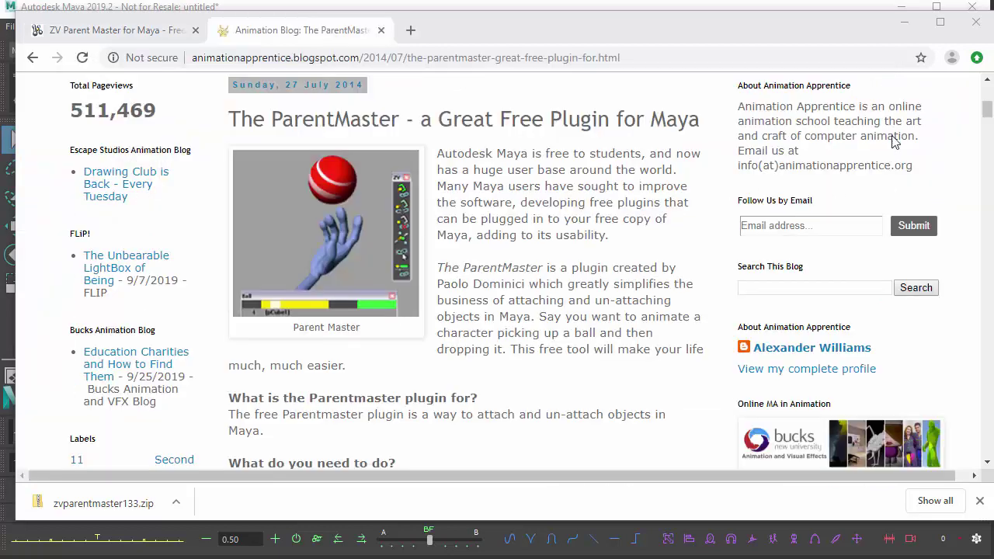
- Scroll the blog post down to installation steps 3 and 4
{"action": "left_click_drag", "start_coordinate": [987, 110], "coordinate": [985, 143]}
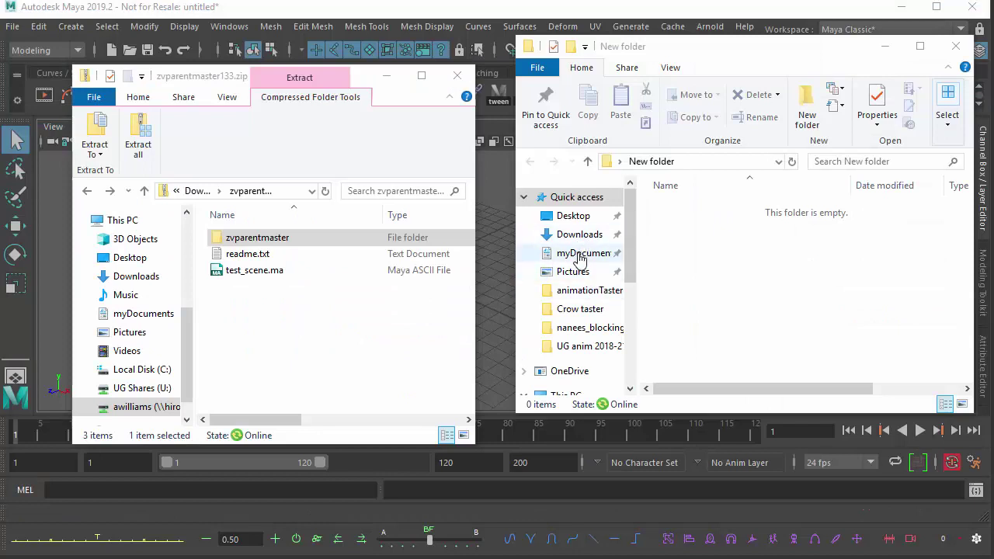
- Navigate a second Explorer window to myDocuments\maya\scripts, which lists ZvParentMaster.py and .pyc
{"action": "left_click", "coordinate": [582, 256]}
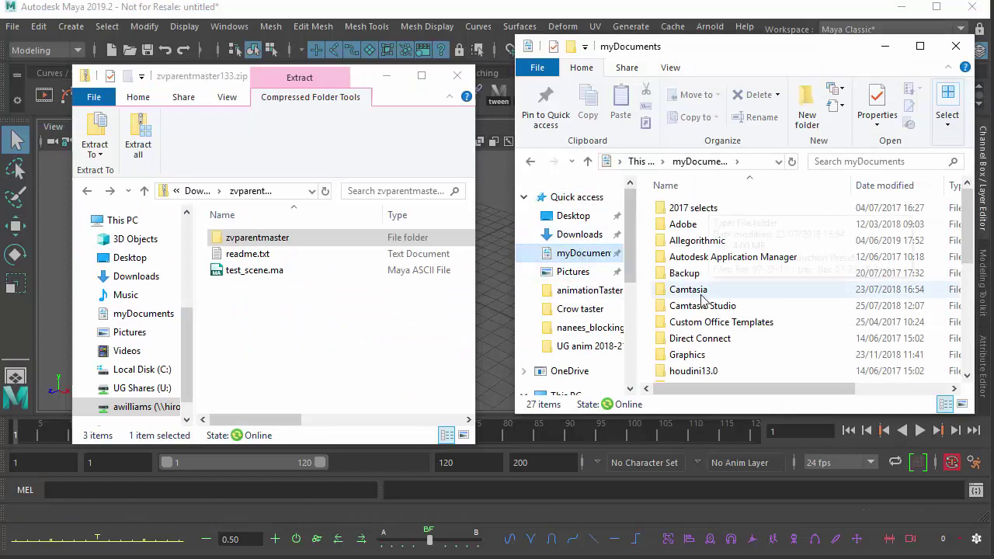
{"action": "scroll", "coordinate": [824, 233], "scroll_direction": "down", "scroll_amount": 3}
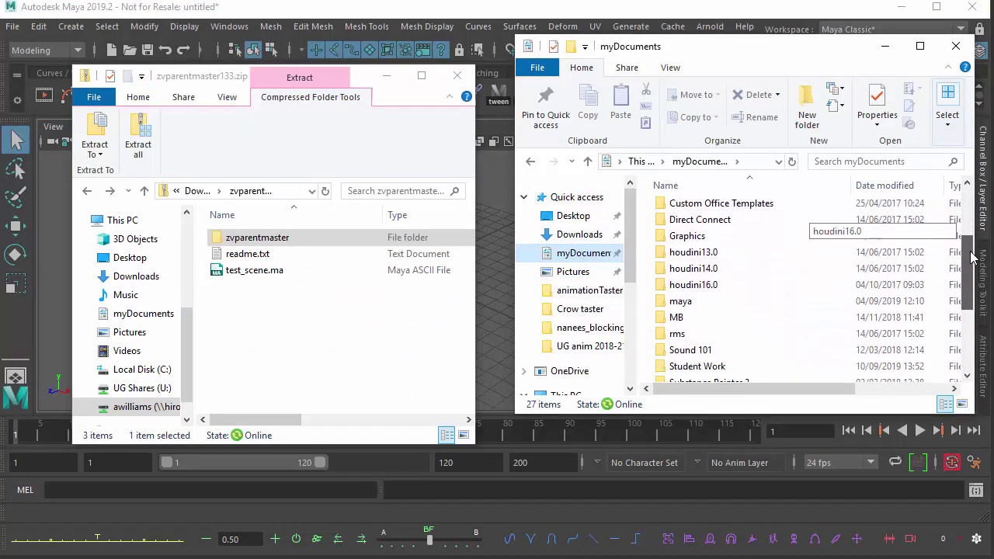
{"action": "double_click", "coordinate": [724, 293]}
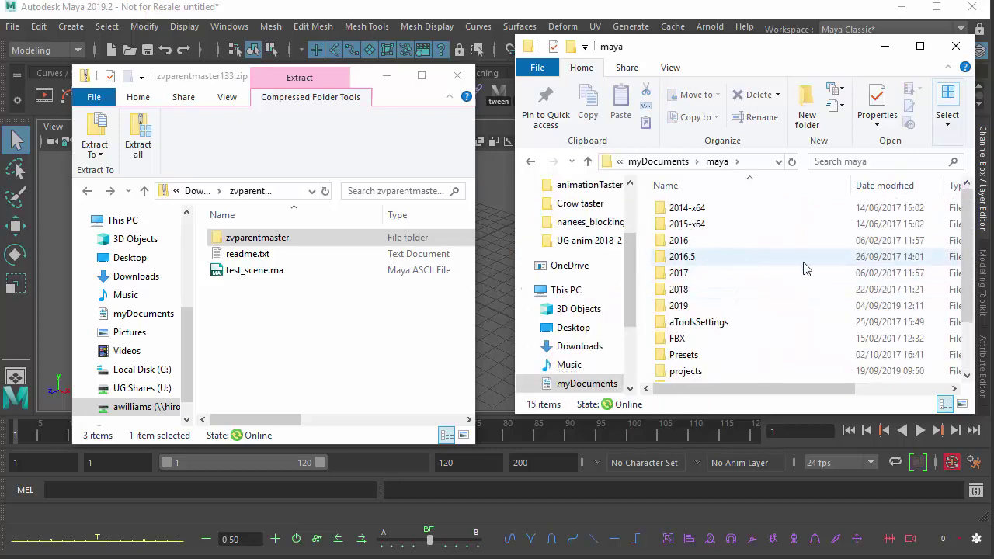
{"action": "scroll", "coordinate": [966, 233], "scroll_direction": "down", "scroll_amount": 2}
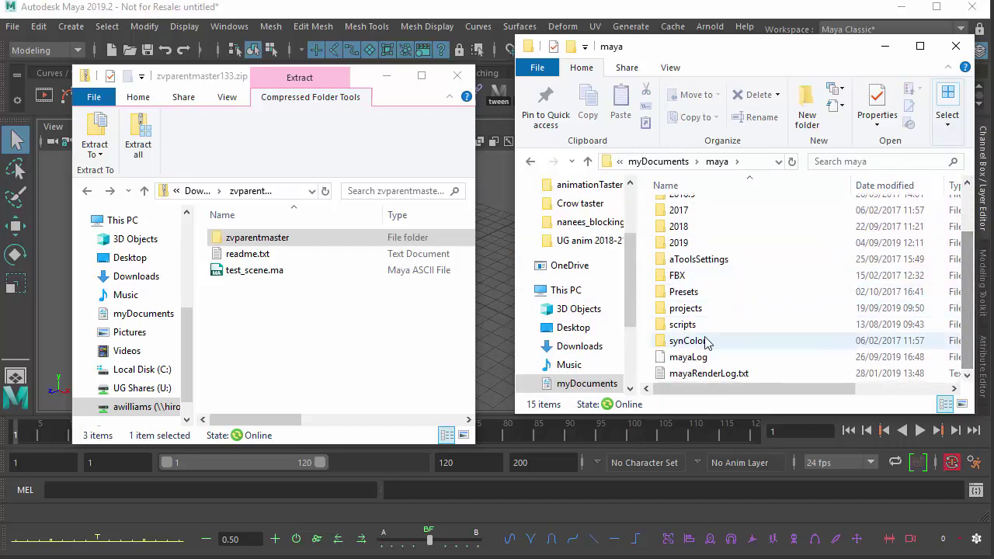
{"action": "double_click", "coordinate": [683, 325]}
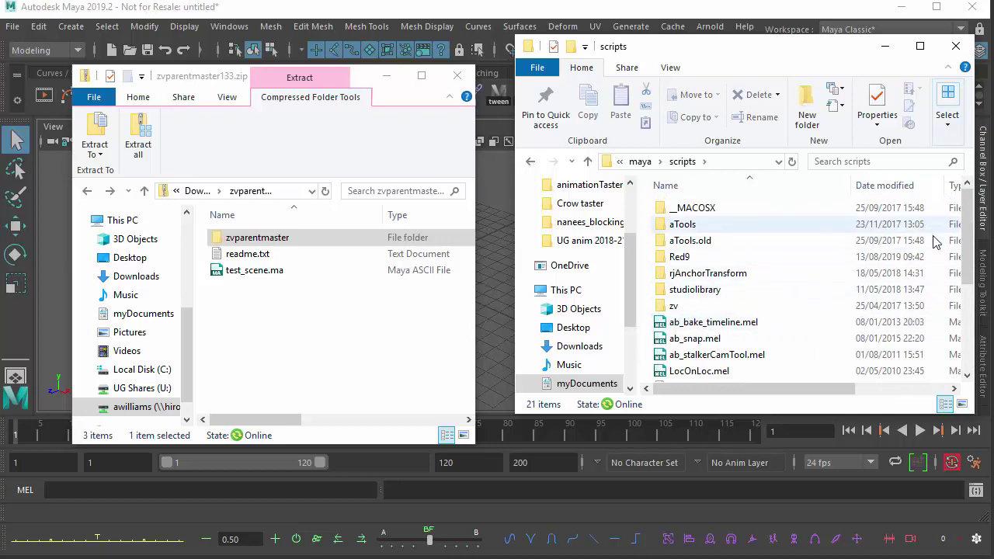
{"action": "scroll", "coordinate": [963, 225], "scroll_direction": "down", "scroll_amount": 3}
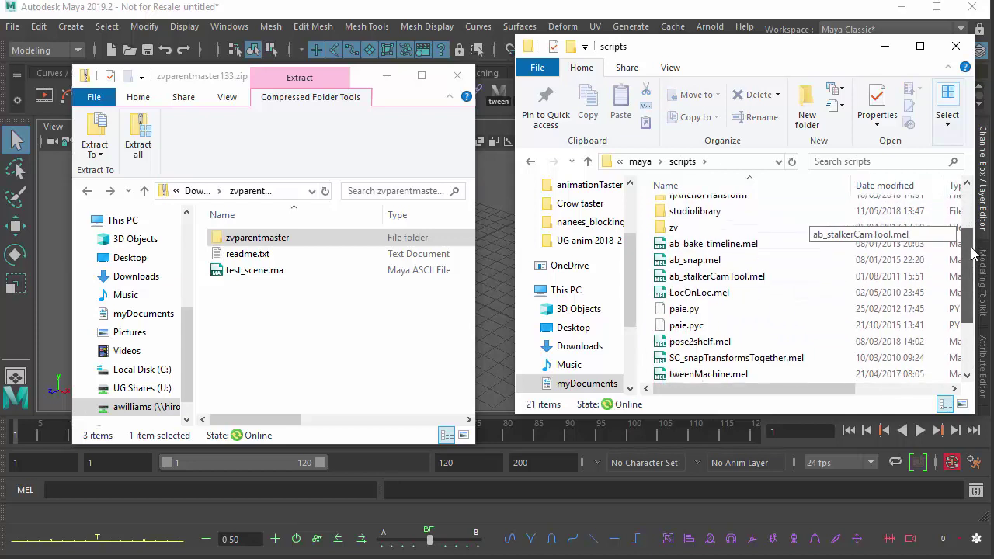
{"action": "scroll", "coordinate": [975, 272], "scroll_direction": "down", "scroll_amount": 2}
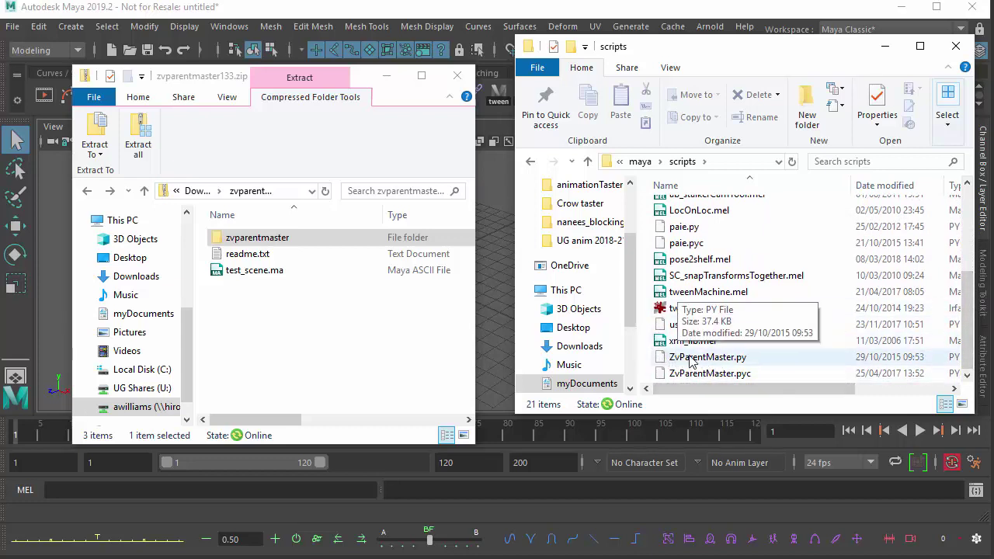
- Copy ui.py and __init__.py from the zip's zvparentmaster folder into maya\scripts
{"action": "double_click", "coordinate": [223, 238]}
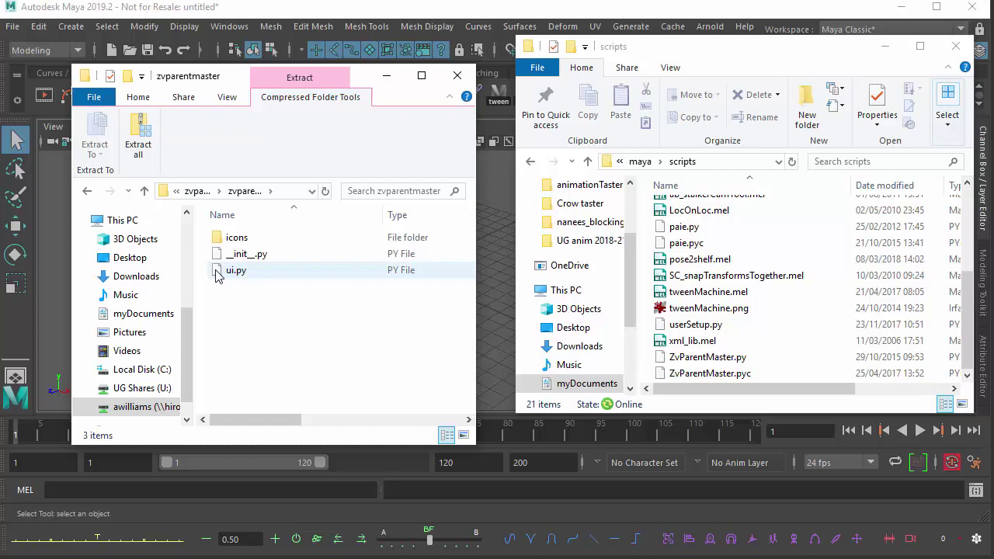
{"action": "left_click_drag", "start_coordinate": [218, 277], "coordinate": [808, 365]}
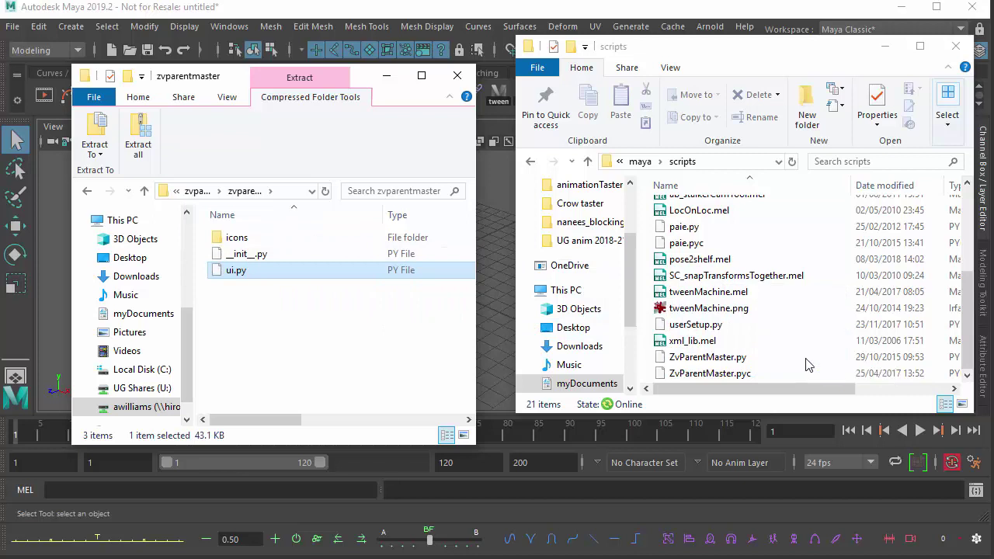
{"action": "left_click", "coordinate": [238, 258]}
{"action": "left_click_drag", "start_coordinate": [306, 270], "coordinate": [785, 341]}
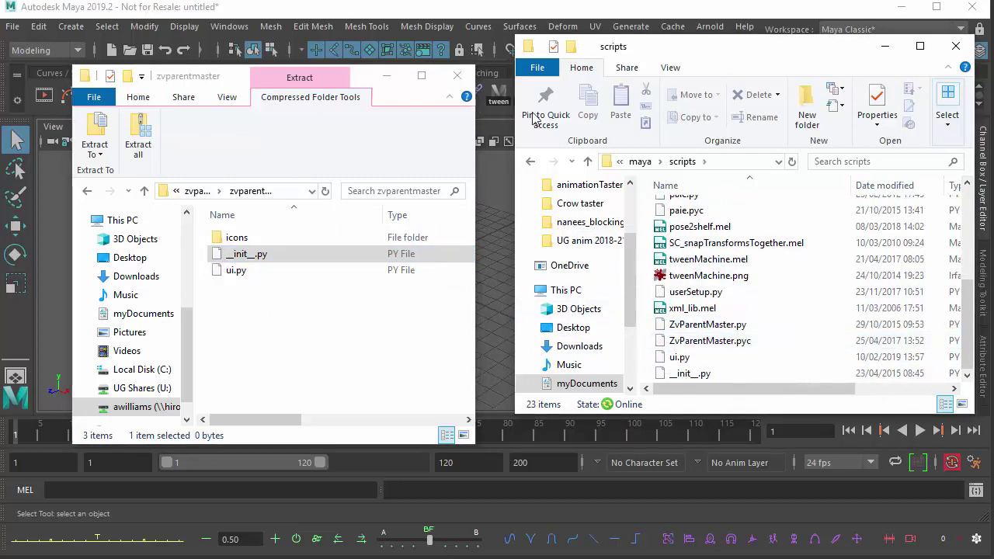
{"action": "key", "text": "alt+Tab"}
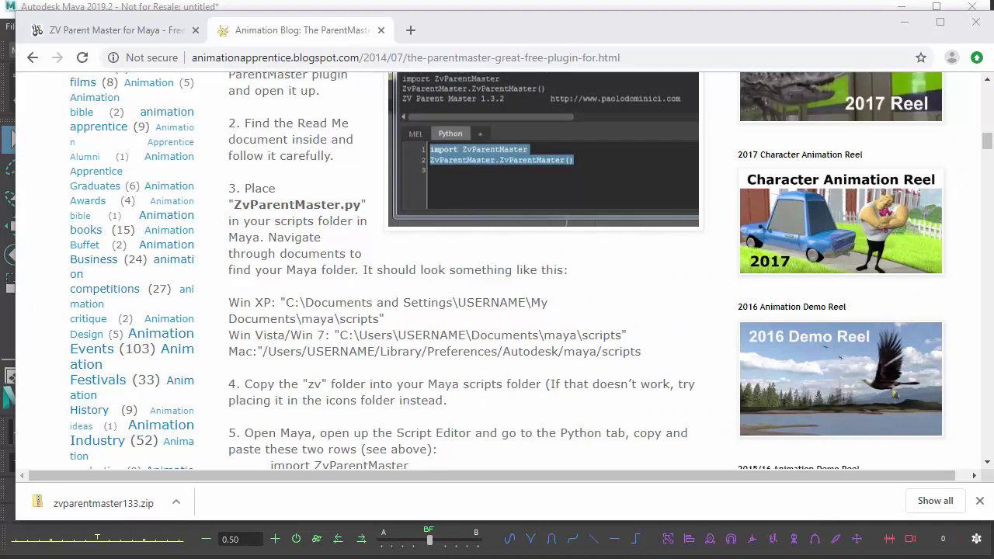
- Copy the zvparentmaster folder from the zip archive's top level
{"action": "key", "text": "alt+Tab"}
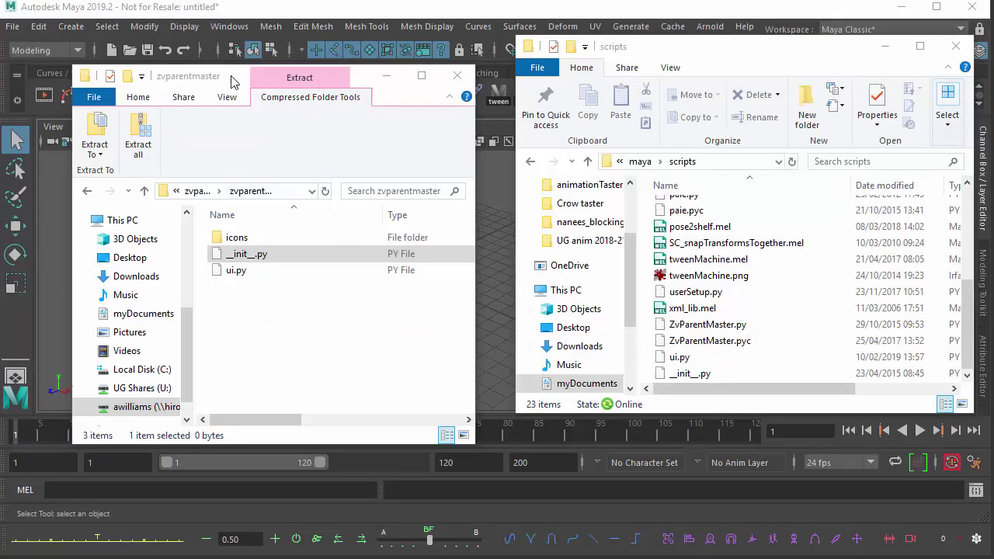
{"action": "left_click", "coordinate": [87, 191]}
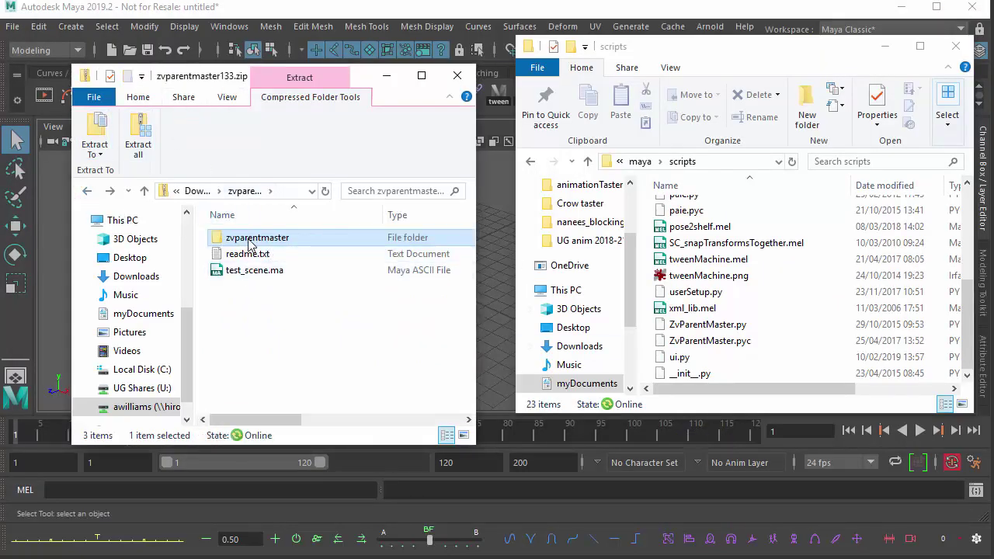
{"action": "right_click", "coordinate": [250, 242]}
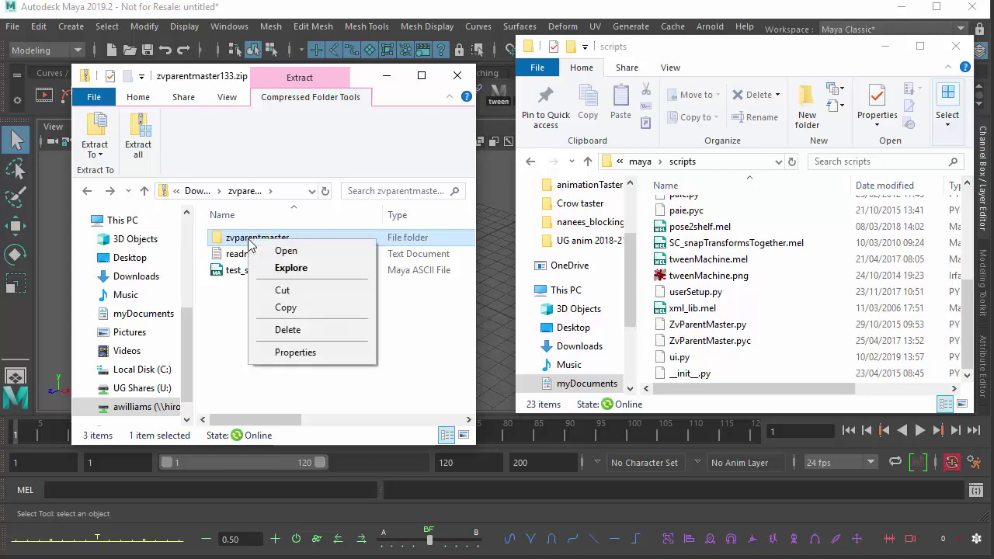
{"action": "left_click", "coordinate": [268, 308]}
- Paste the zvparentmaster folder into maya\scripts, bringing it to 24 items
{"action": "left_click_drag", "start_coordinate": [967, 325], "coordinate": [969, 203]}
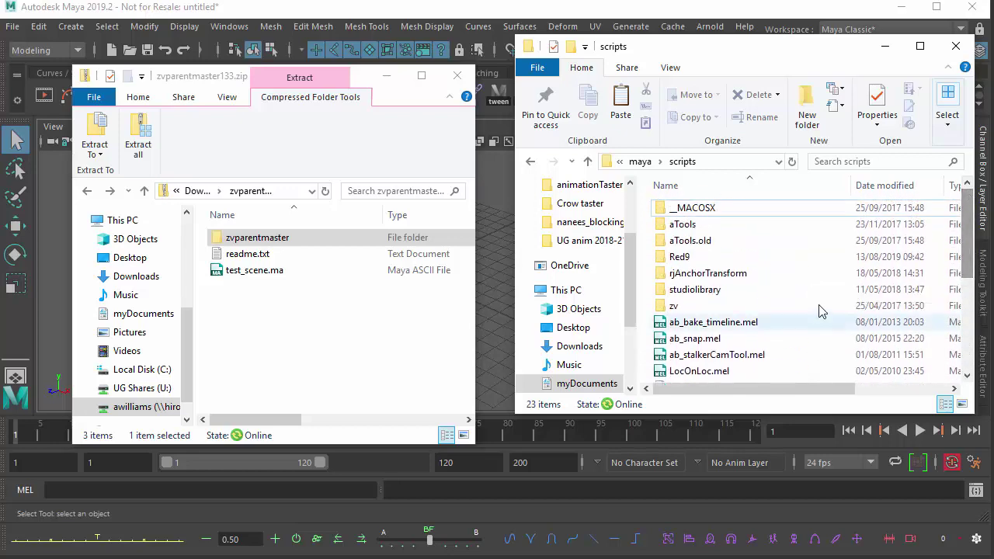
{"action": "left_click_drag", "start_coordinate": [825, 412], "coordinate": [824, 558]}
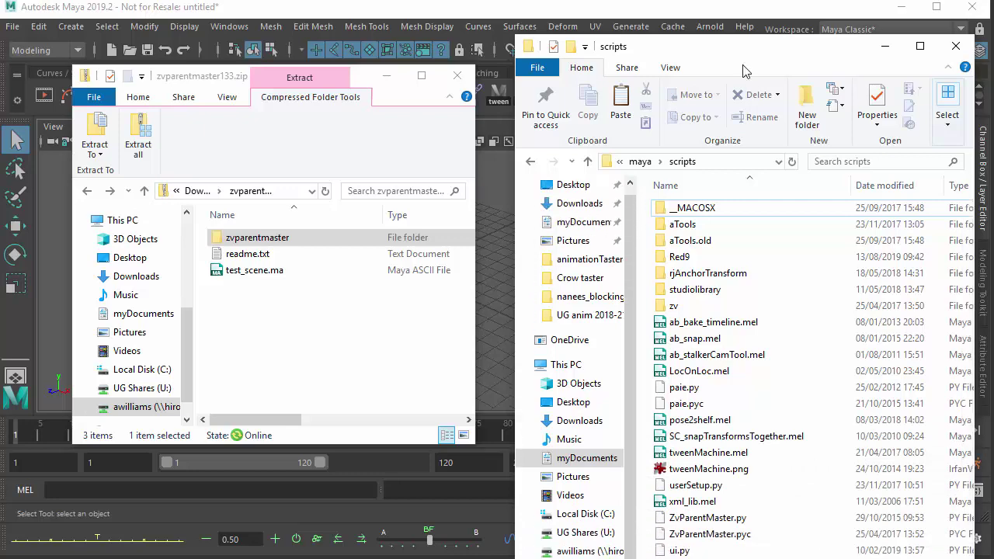
{"action": "left_click_drag", "start_coordinate": [738, 48], "coordinate": [418, 41]}
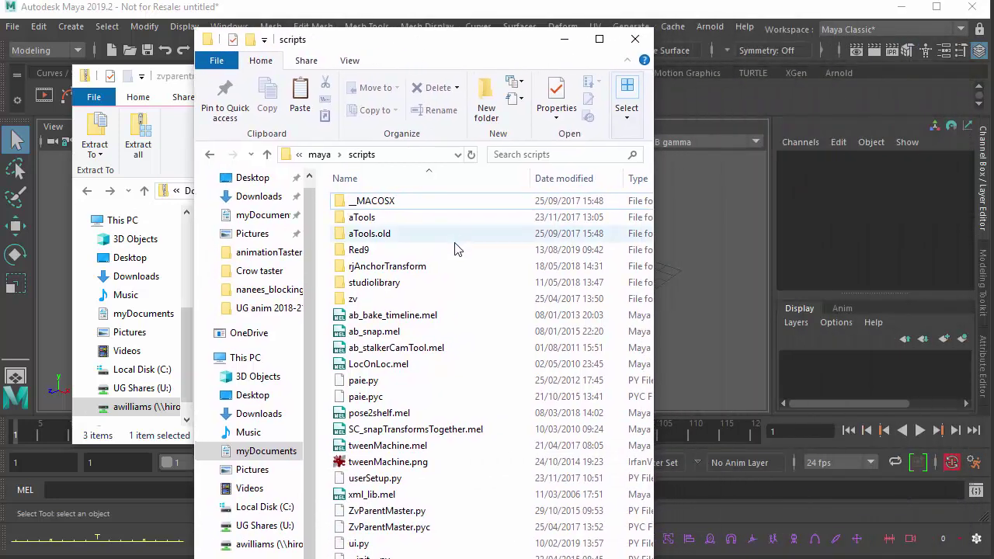
{"action": "right_click", "coordinate": [488, 399]}
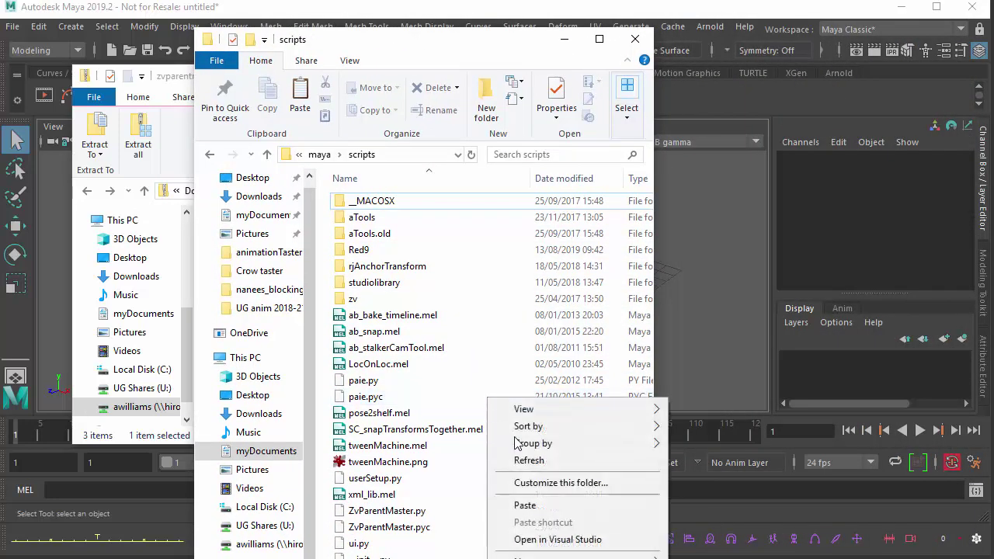
{"action": "left_click", "coordinate": [528, 507]}
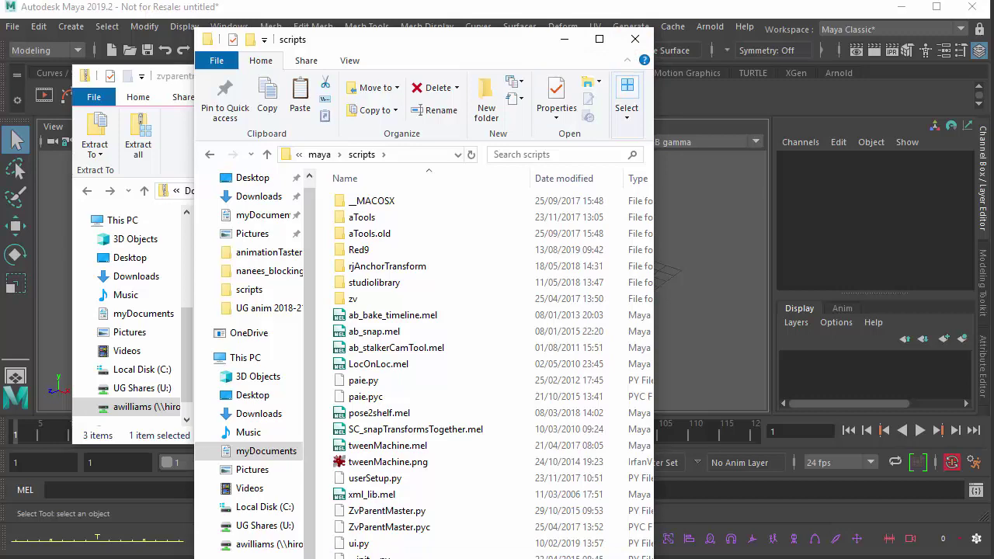
{"action": "left_click_drag", "start_coordinate": [405, 556], "coordinate": [404, 437]}
- Paste the zvparentmaster folder into maya\2019\scripts
{"action": "left_click_drag", "start_coordinate": [454, 56], "coordinate": [684, 70]}
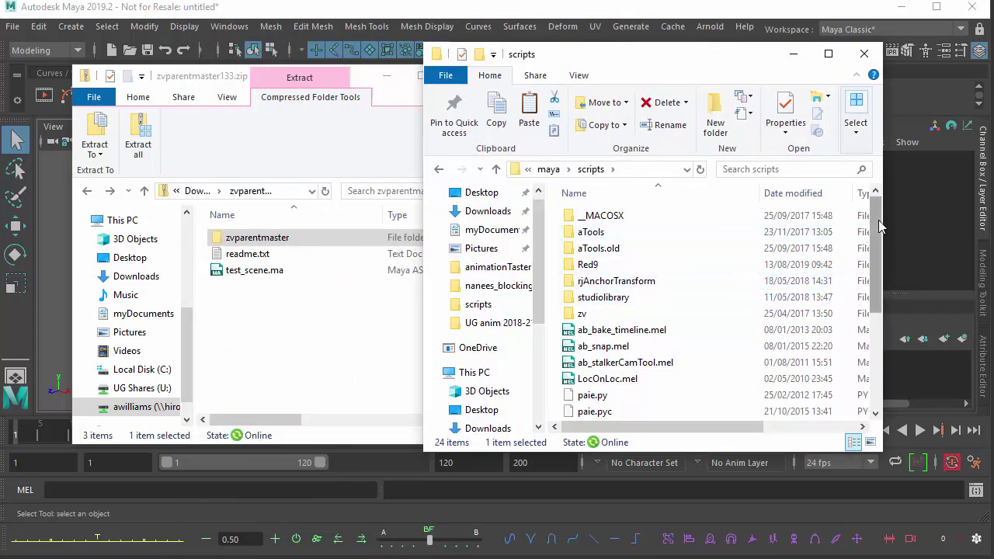
{"action": "left_click_drag", "start_coordinate": [880, 241], "coordinate": [877, 209]}
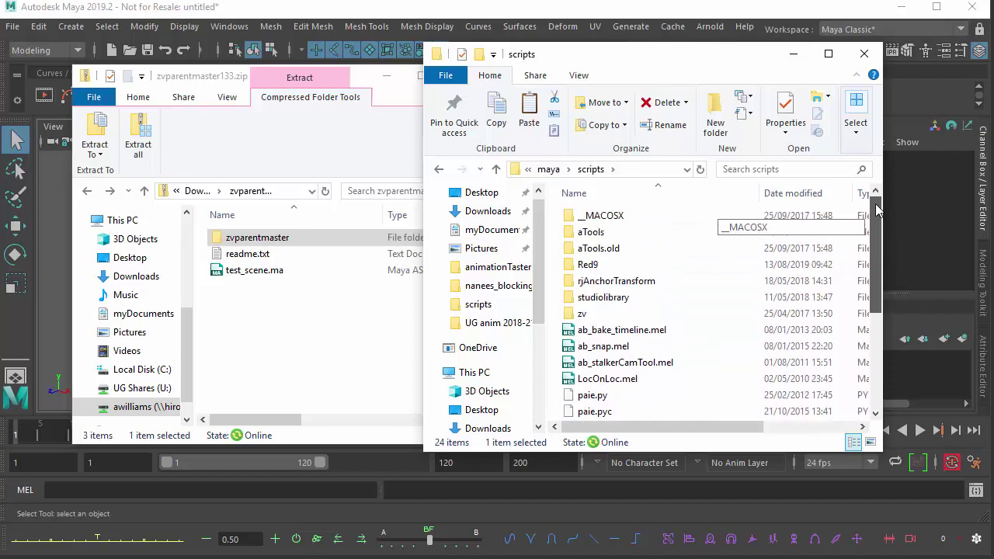
{"action": "left_click", "coordinate": [552, 171]}
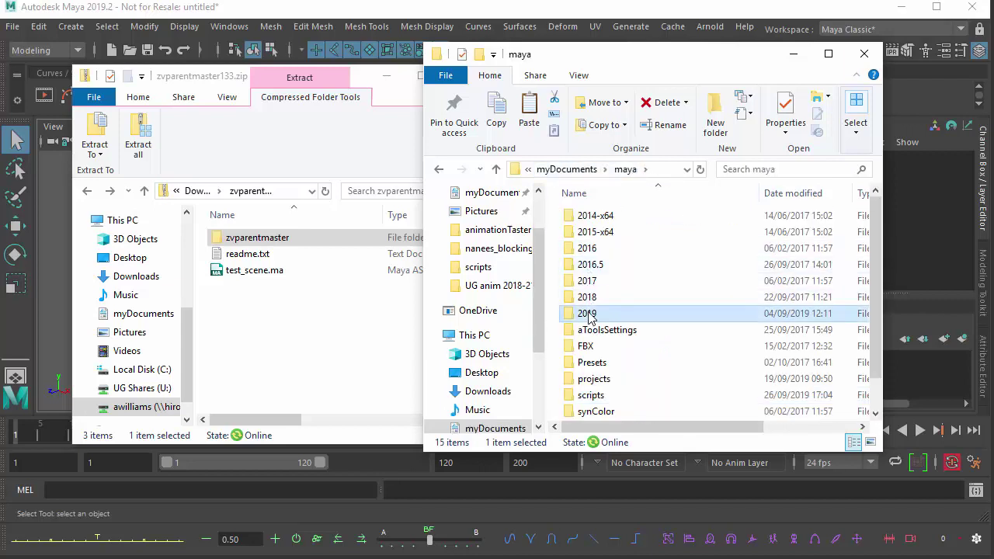
{"action": "double_click", "coordinate": [588, 315]}
{"action": "double_click", "coordinate": [602, 250]}
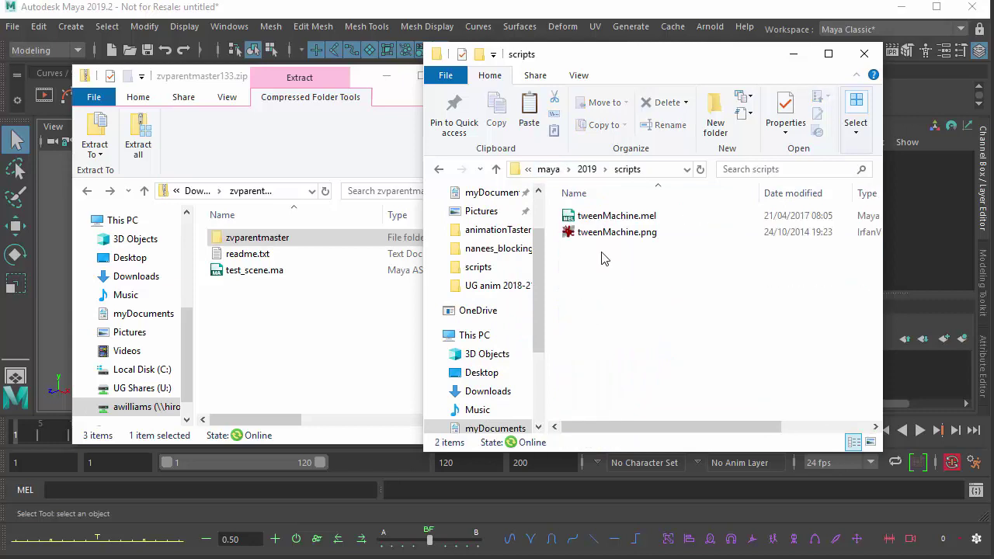
{"action": "right_click", "coordinate": [592, 286]}
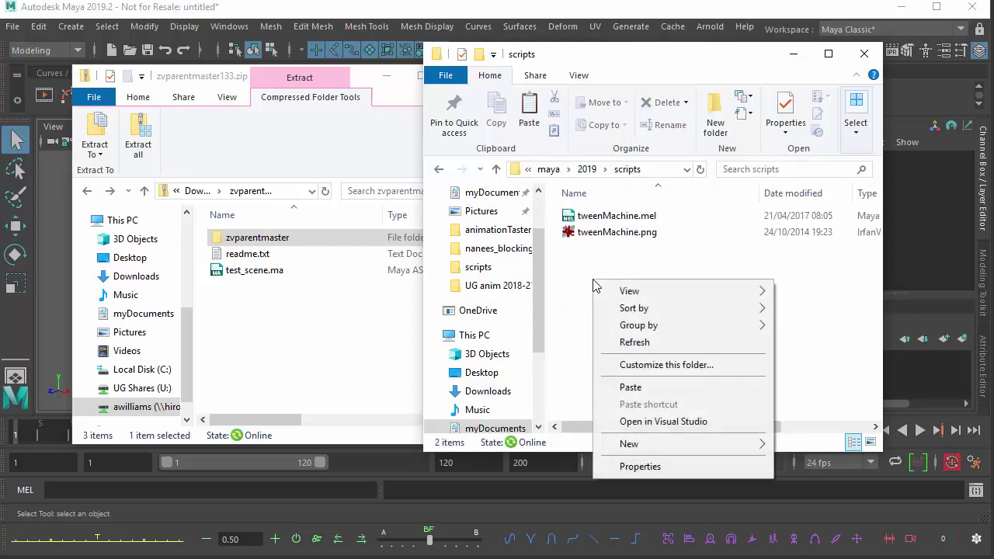
{"action": "left_click", "coordinate": [619, 386]}
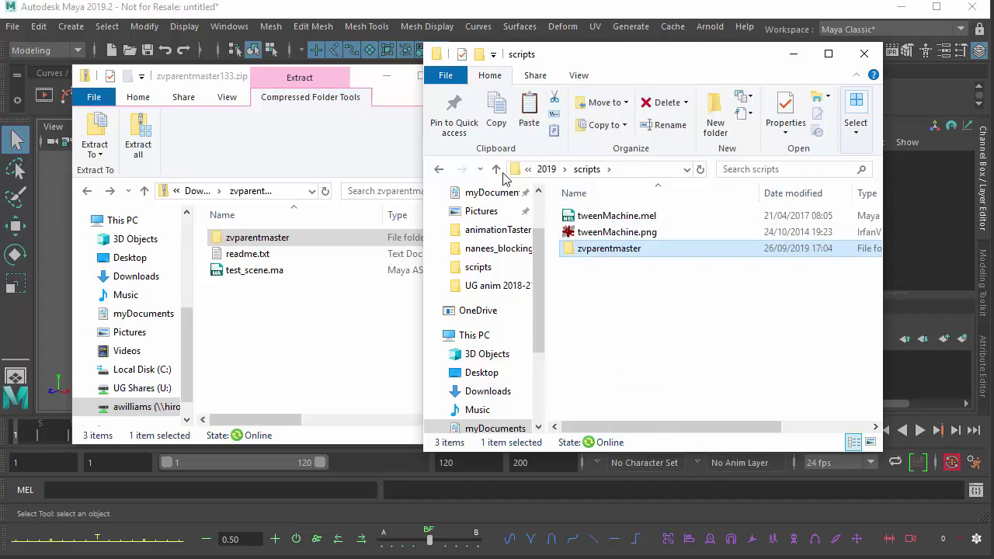
- Copy ui.py from the zip's zvparentmaster folder into 2019\scripts
{"action": "left_click", "coordinate": [256, 241]}
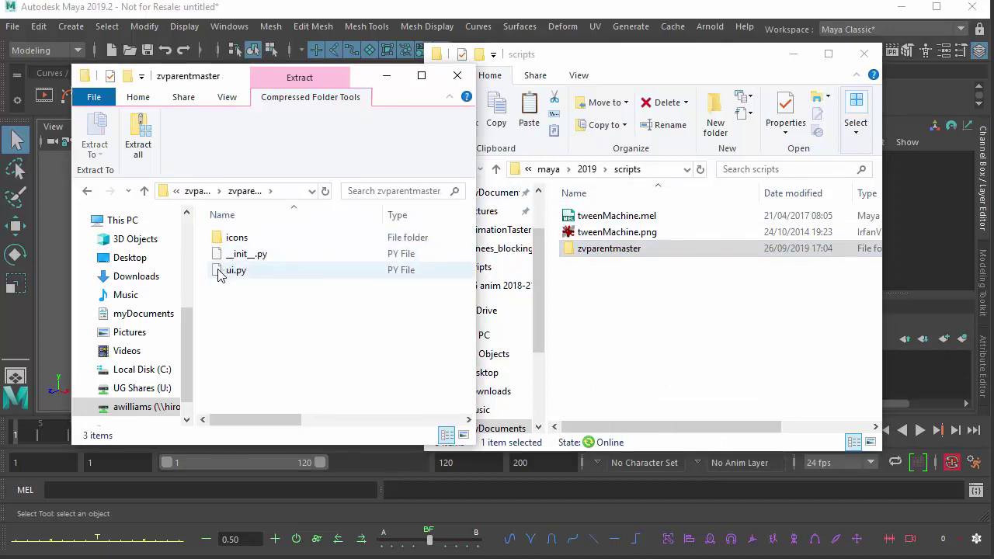
{"action": "left_click", "coordinate": [219, 274]}
{"action": "left_click_drag", "start_coordinate": [219, 273], "coordinate": [629, 319]}
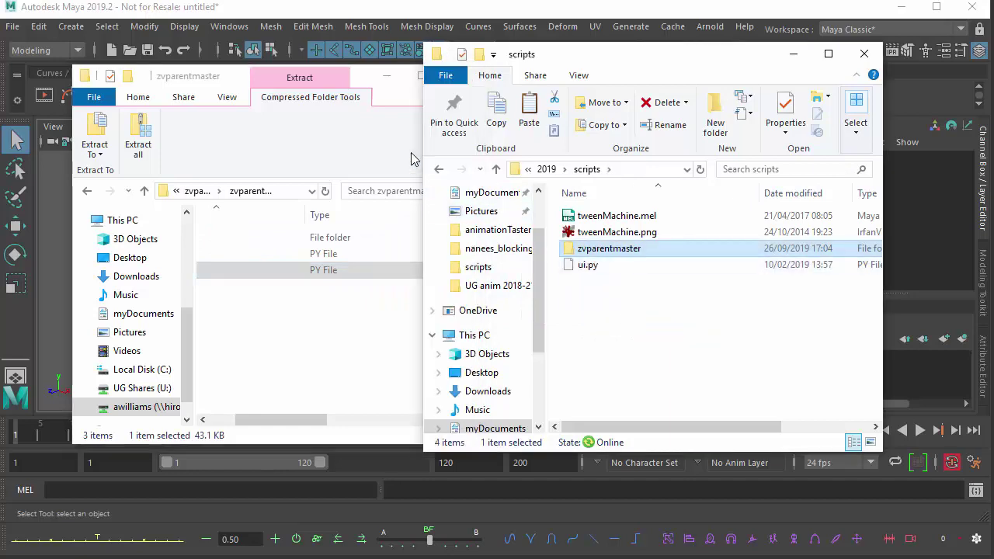
{"action": "left_click", "coordinate": [350, 155]}
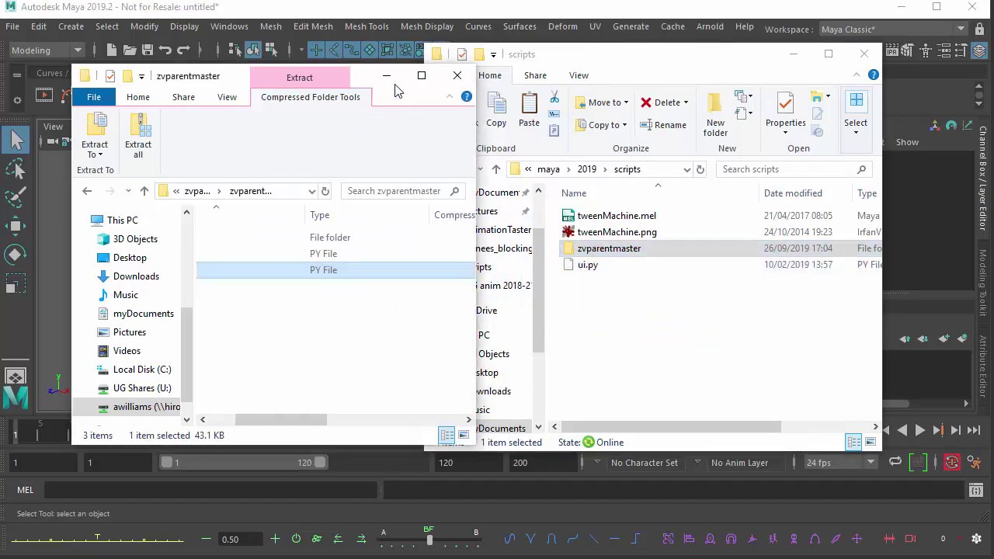
{"action": "key", "text": "alt+Tab"}
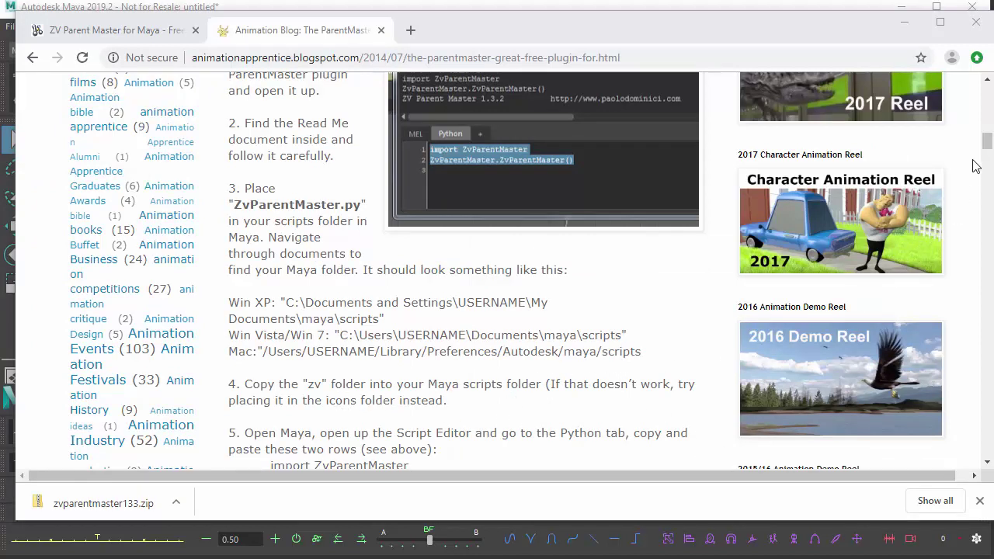
- Copy the two ZvParentMaster Python lines from step 5 of the blog post
{"action": "left_click_drag", "start_coordinate": [988, 143], "coordinate": [988, 155]}
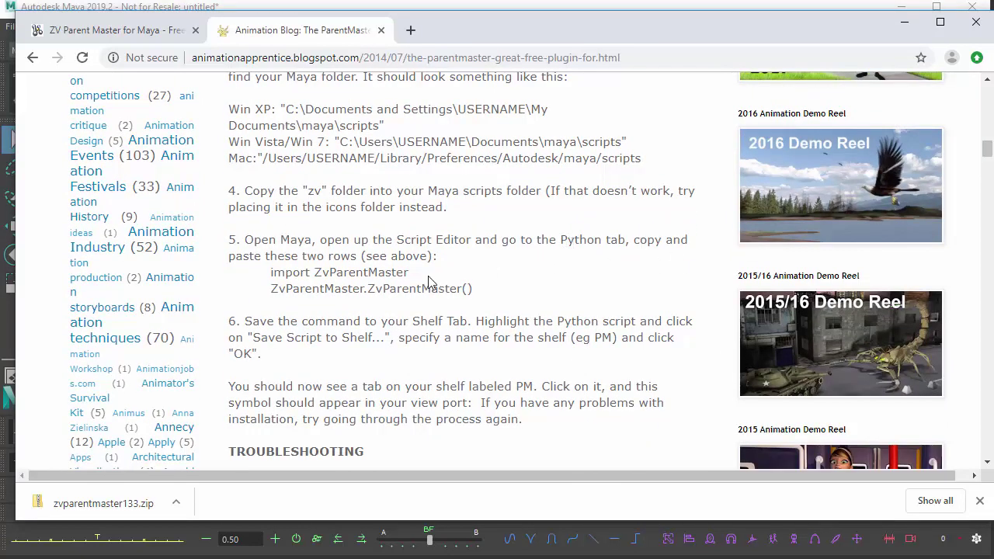
{"action": "left_click_drag", "start_coordinate": [272, 272], "coordinate": [475, 288]}
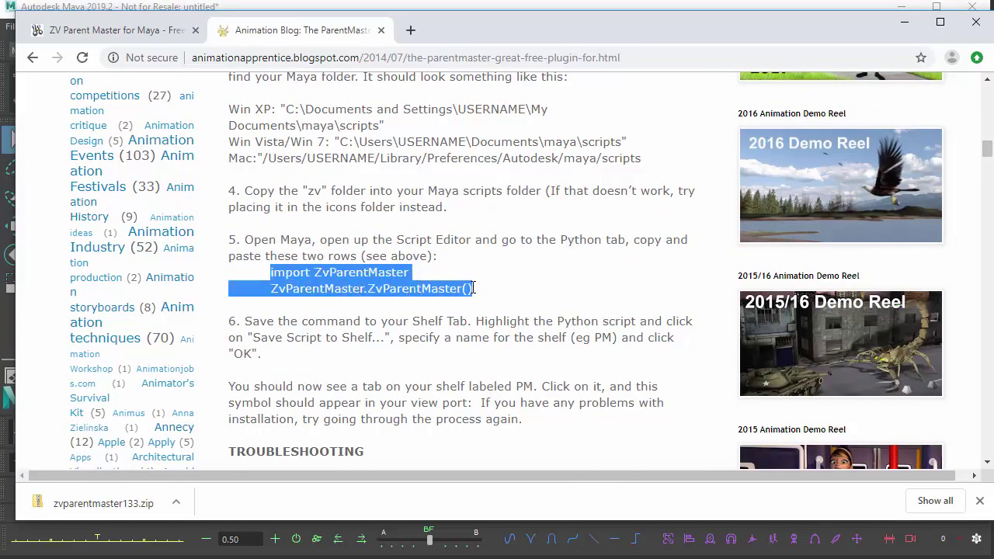
{"action": "right_click", "coordinate": [418, 290]}
{"action": "left_click", "coordinate": [455, 302]}
- Paste 'import ZvParentMaster' and 'ZvParentMaster.ZvParentMaster()' into the Script Editor's Python tab
{"action": "left_click", "coordinate": [904, 22]}
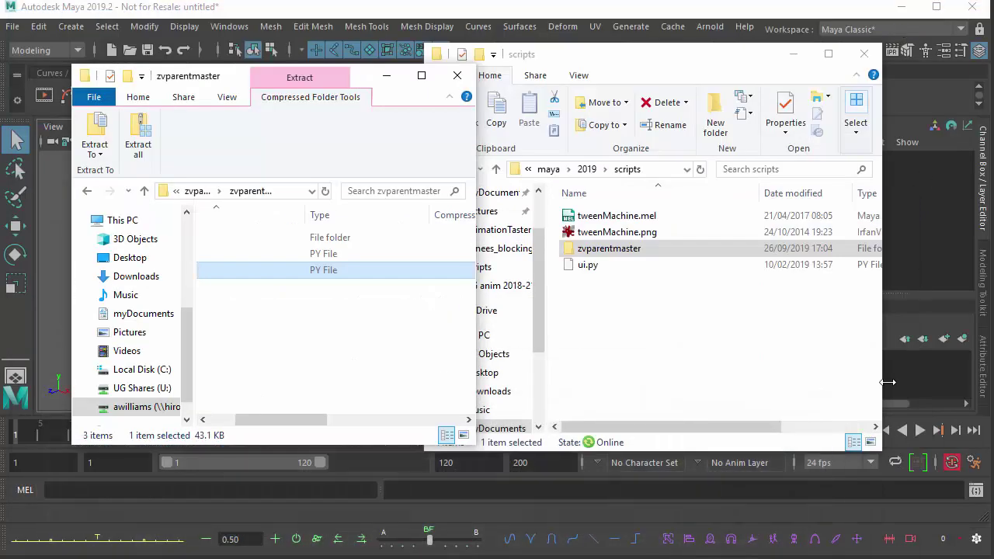
{"action": "left_click", "coordinate": [975, 493]}
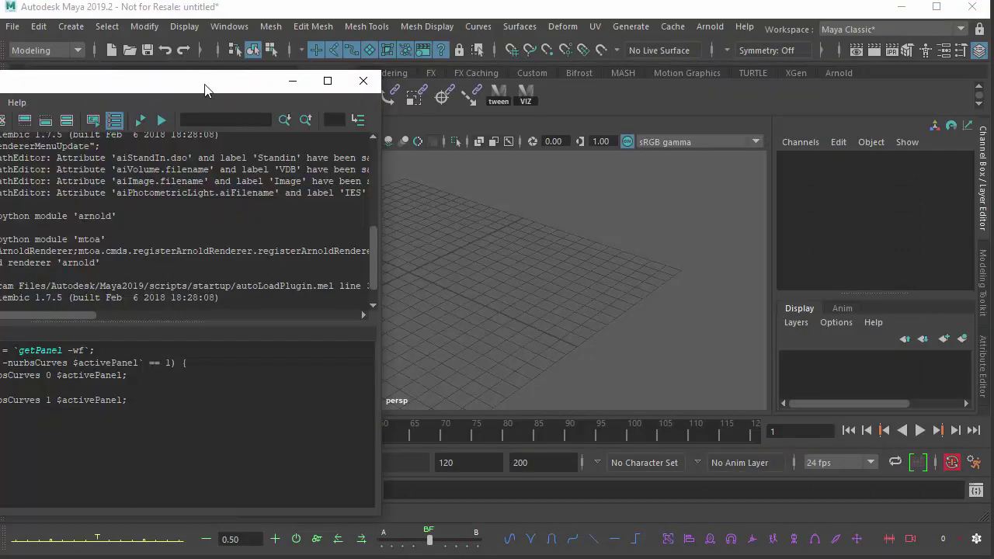
{"action": "left_click_drag", "start_coordinate": [205, 89], "coordinate": [393, 79]}
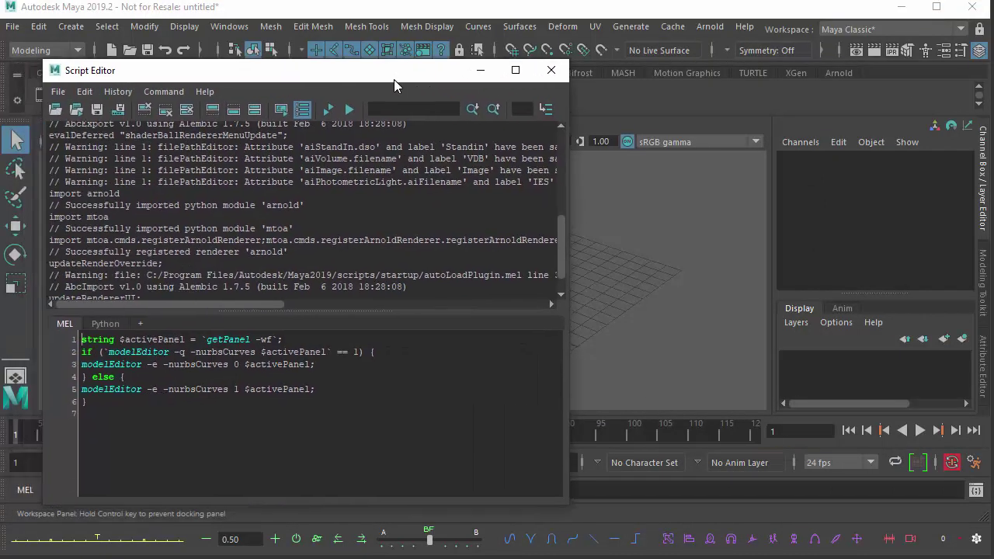
{"action": "left_click", "coordinate": [105, 324]}
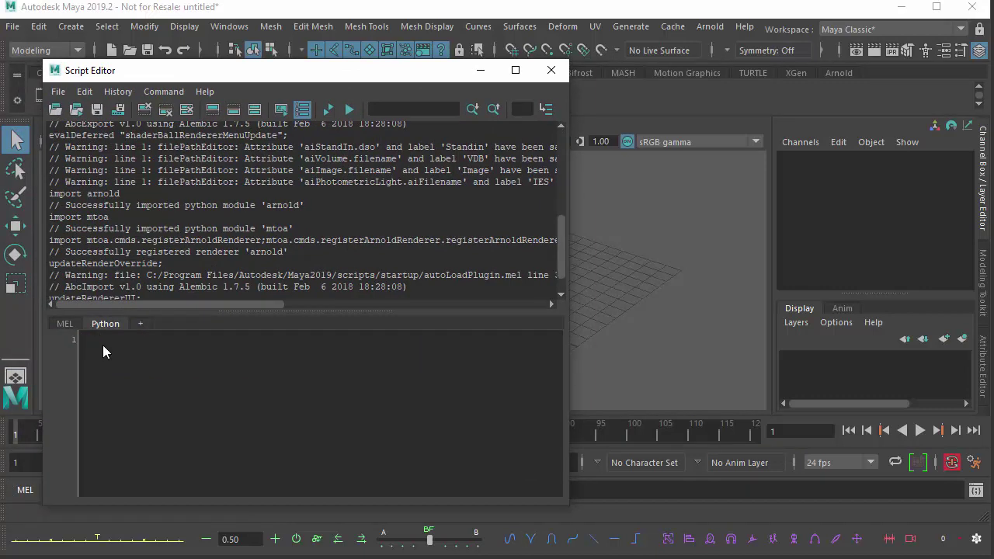
{"action": "right_click", "coordinate": [106, 340]}
{"action": "left_click_drag", "start_coordinate": [282, 78], "coordinate": [662, 94]}
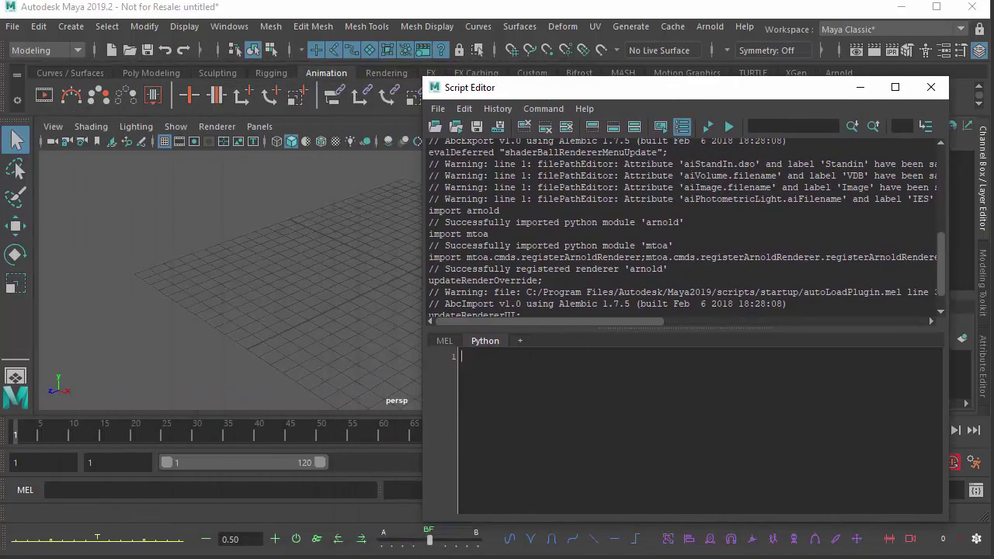
{"action": "left_click", "coordinate": [495, 363]}
{"action": "key", "text": "ctrl+v"}
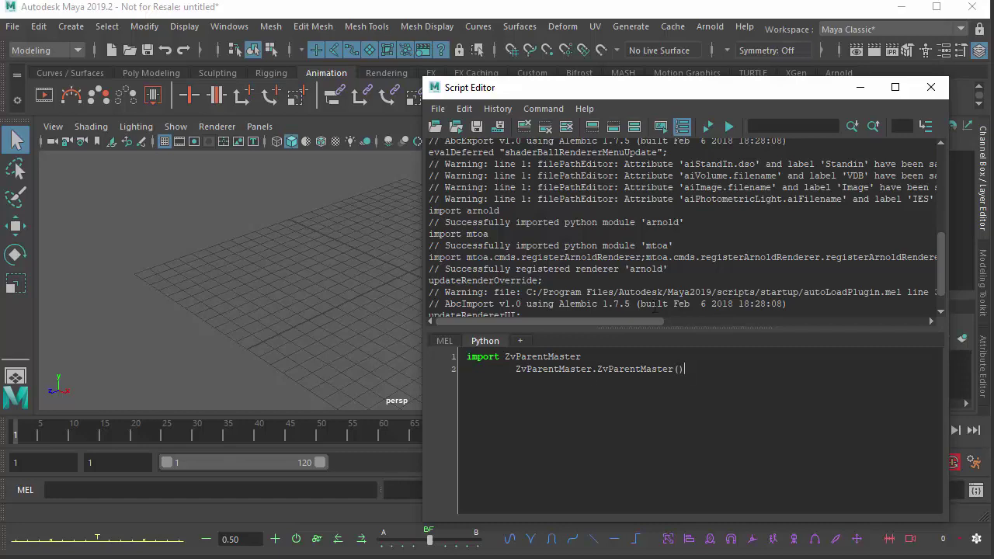
- Drag both ZvParentMaster code lines from the Script Editor onto the Animation shelf as a button
{"action": "left_click_drag", "start_coordinate": [668, 88], "coordinate": [528, 139]}
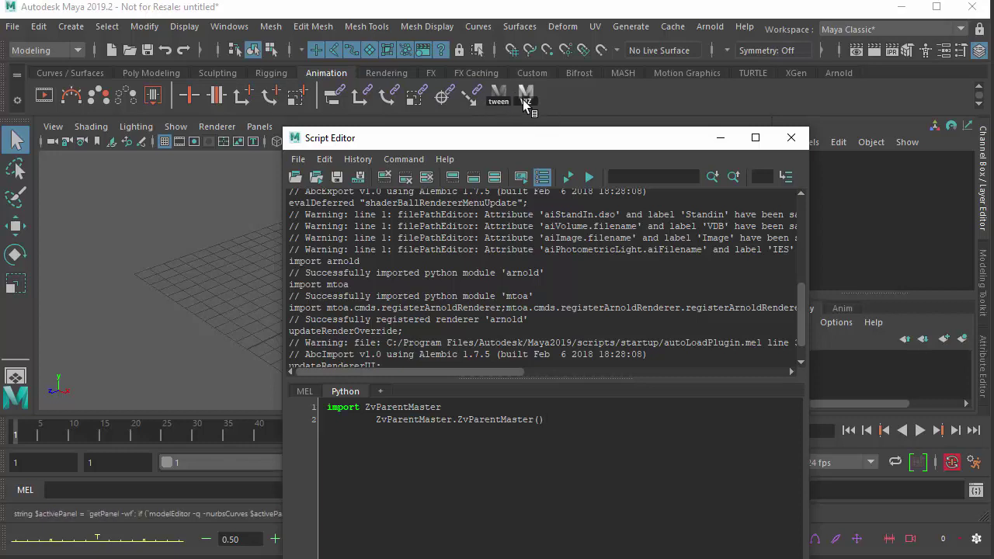
{"action": "left_click_drag", "start_coordinate": [546, 420], "coordinate": [323, 408]}
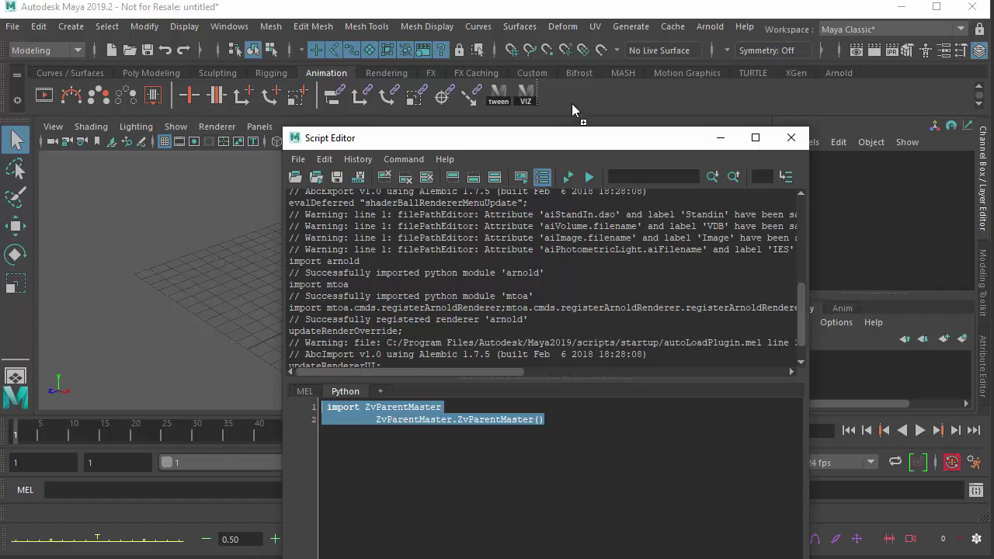
{"action": "left_click_drag", "start_coordinate": [572, 103], "coordinate": [549, 85]}
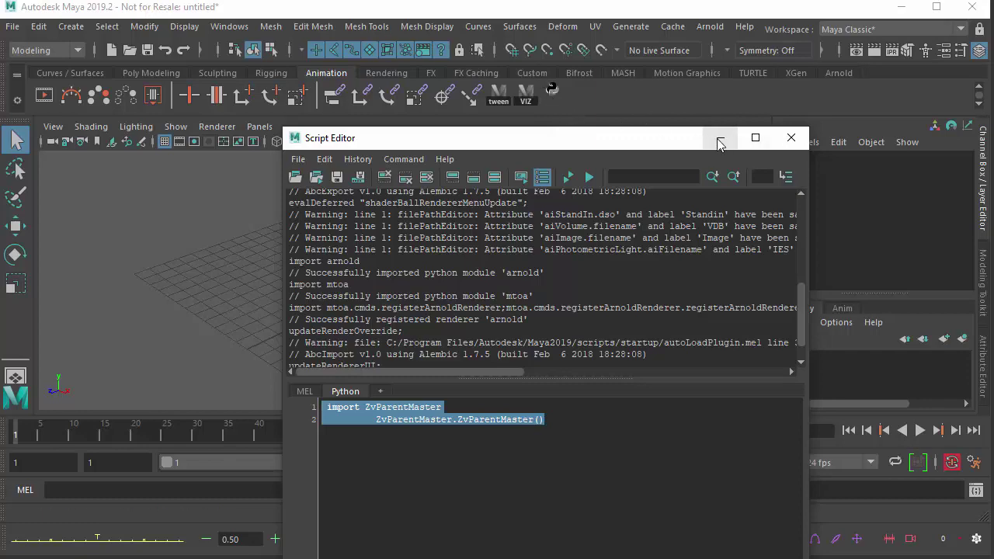
- Run the new shelf button, which fails with an unexpected indent error, and return to Chrome
{"action": "left_click", "coordinate": [791, 138]}
{"action": "left_click", "coordinate": [549, 90]}
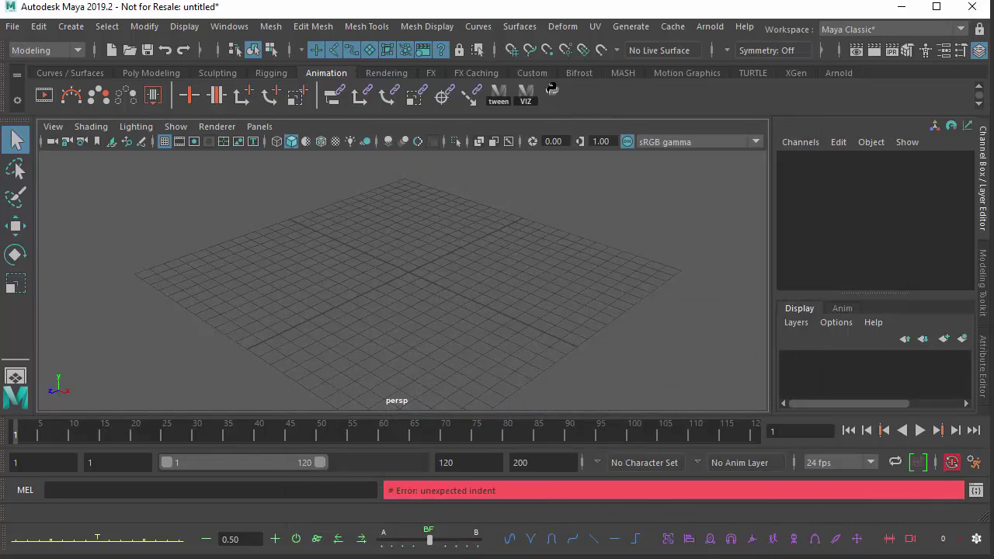
{"action": "key", "text": "alt+Tab"}
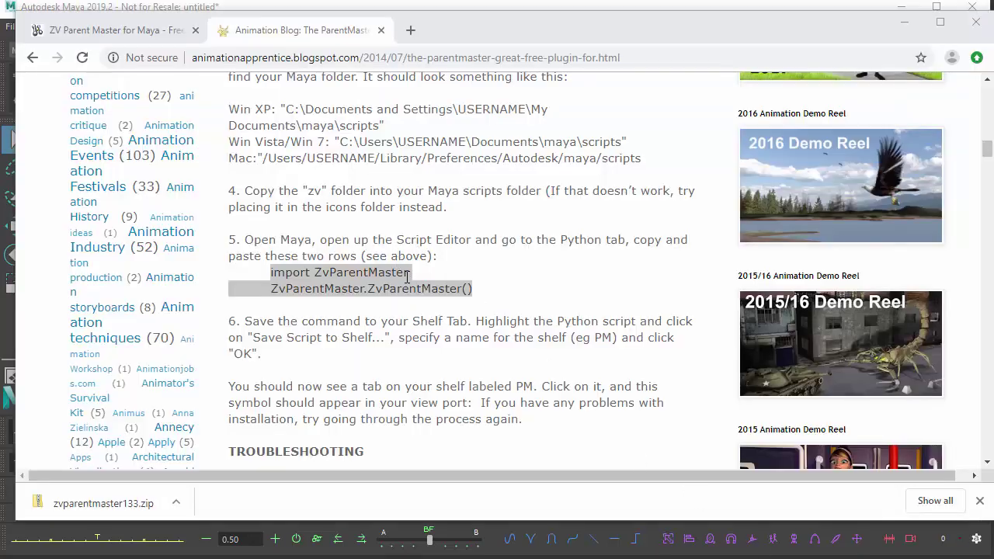
- Copy the blog post's two ZvParentMaster code lines again
{"action": "left_click", "coordinate": [495, 305]}
{"action": "left_click_drag", "start_coordinate": [463, 289], "coordinate": [273, 272]}
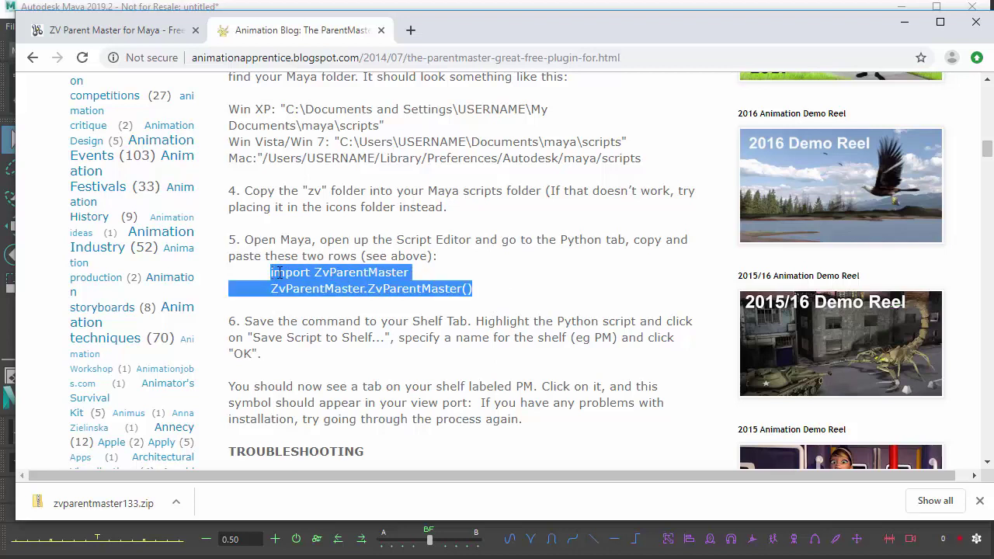
{"action": "right_click", "coordinate": [292, 273]}
{"action": "left_click", "coordinate": [320, 285]}
- Back in Maya, paste the copied code over the old lines in the Script Editor's Python tab
{"action": "left_click", "coordinate": [903, 23]}
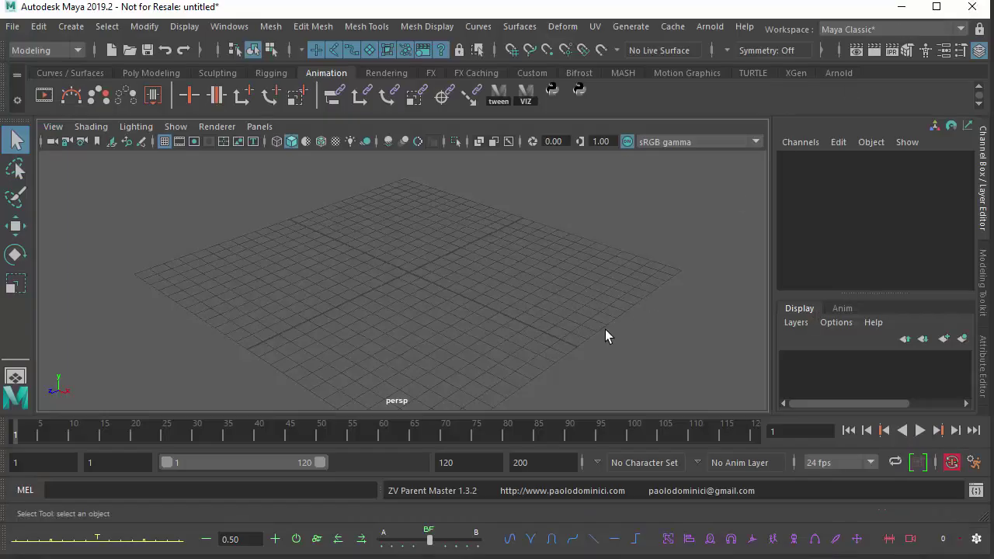
{"action": "left_click", "coordinate": [975, 490]}
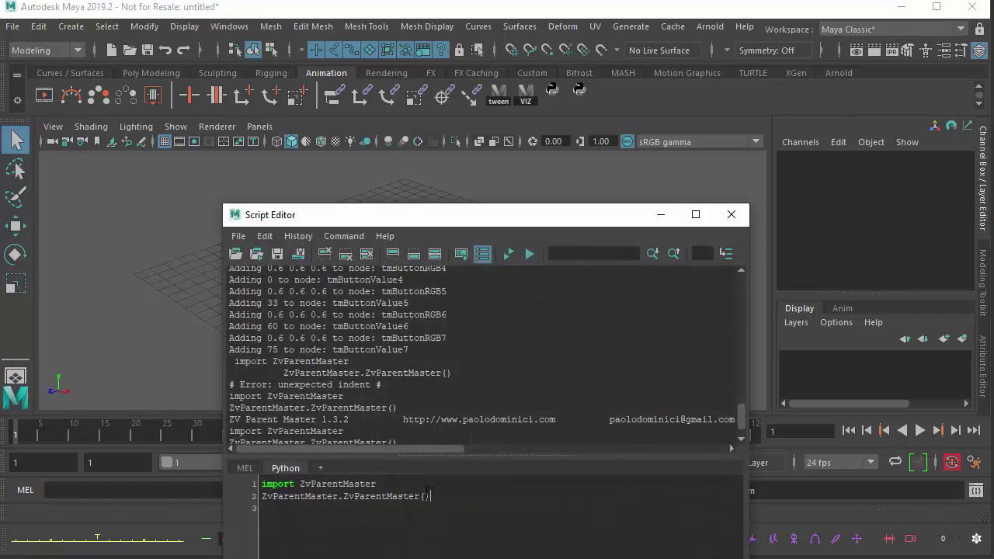
{"action": "key", "text": "ctrl+a"}
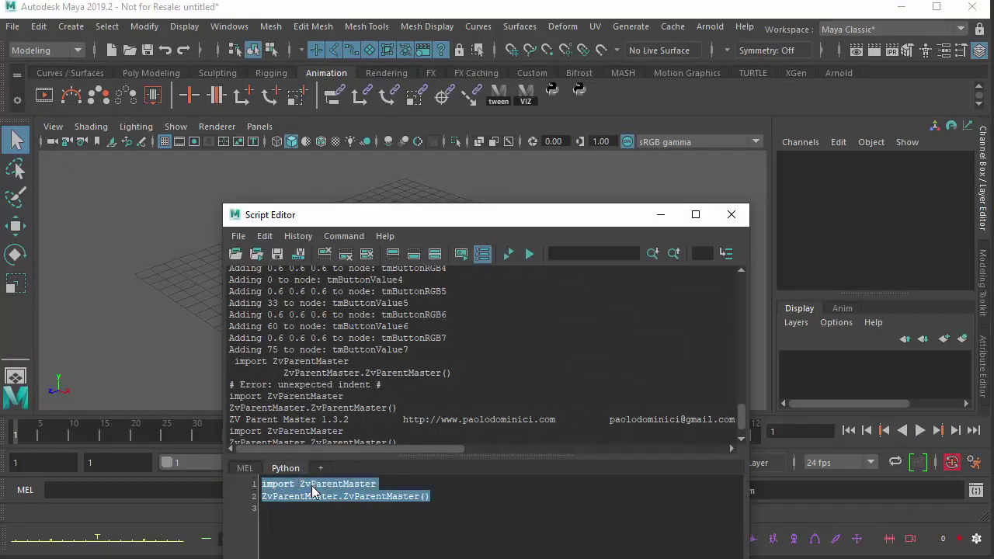
{"action": "key", "text": "ctrl+v"}
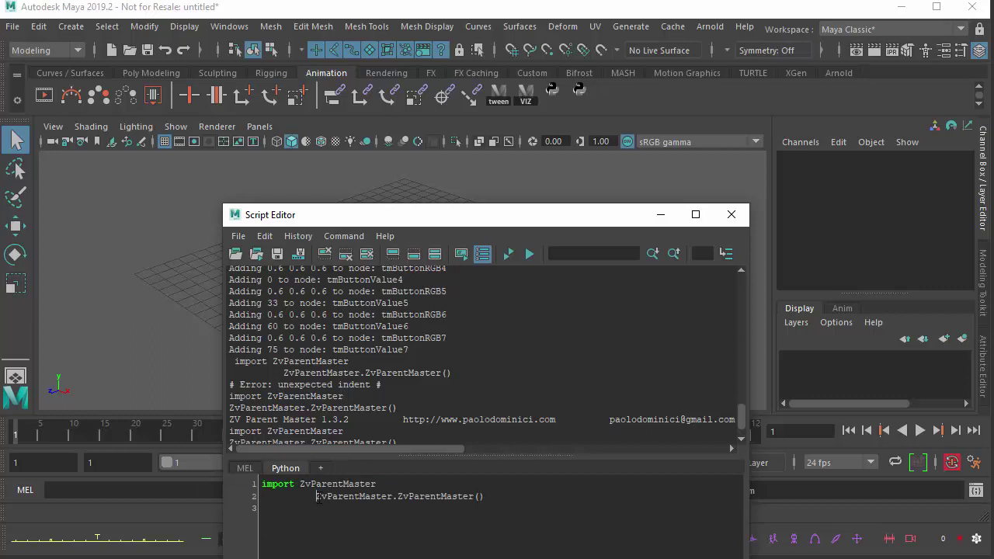
- Remove the second line's indent and drag the corrected two-line script onto the Animation shelf
{"action": "key", "text": "BackSpace"}
{"action": "key", "text": "BackSpace"}
{"action": "key", "text": "BackSpace"}
{"action": "key", "text": "BackSpace"}
{"action": "key", "text": "BackSpace"}
{"action": "key", "text": "BackSpace"}
{"action": "key", "text": "BackSpace"}
{"action": "key", "text": "BackSpace"}
{"action": "key", "text": "BackSpace"}
{"action": "key", "text": "BackSpace"}
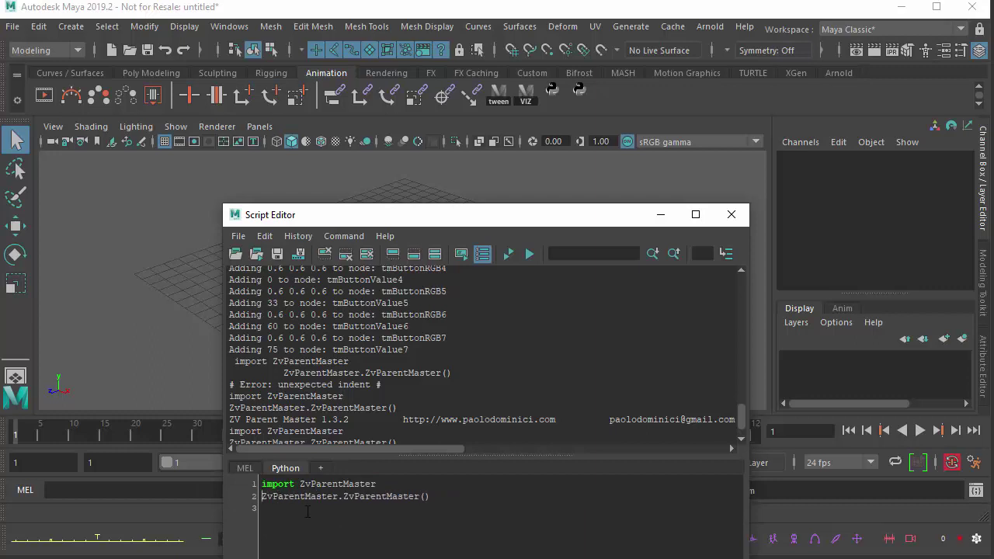
{"action": "left_click_drag", "start_coordinate": [440, 497], "coordinate": [262, 484]}
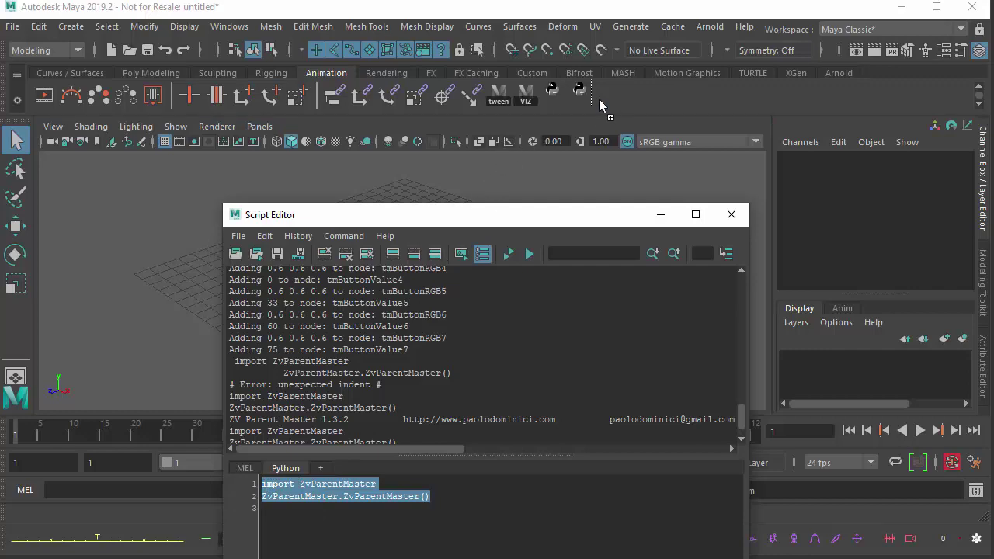
{"action": "middle_click_drag", "start_coordinate": [599, 99], "coordinate": [600, 98]}
- Run the newest ZvParentMaster shelf button to bring up the ZV Parent Master tool panel
{"action": "left_click", "coordinate": [729, 217]}
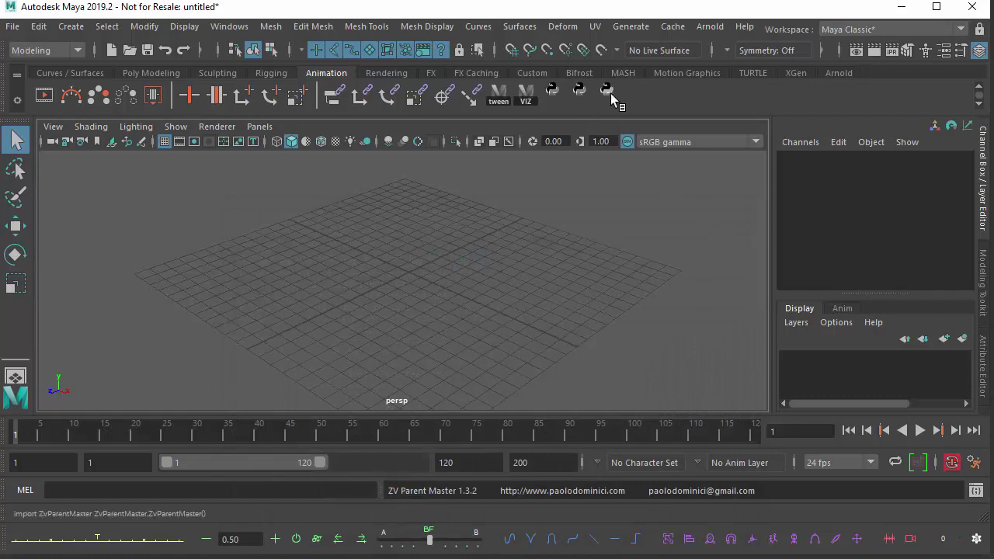
{"action": "left_click", "coordinate": [610, 91]}
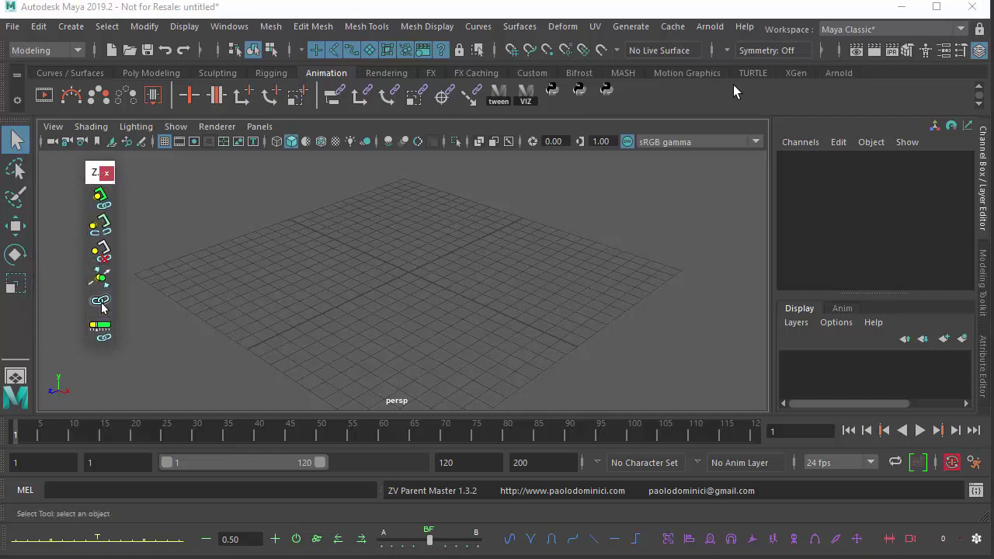
- In the Shelf Editor, label the last ZvParentMaster button PM and save all shelves
{"action": "left_click", "coordinate": [17, 100]}
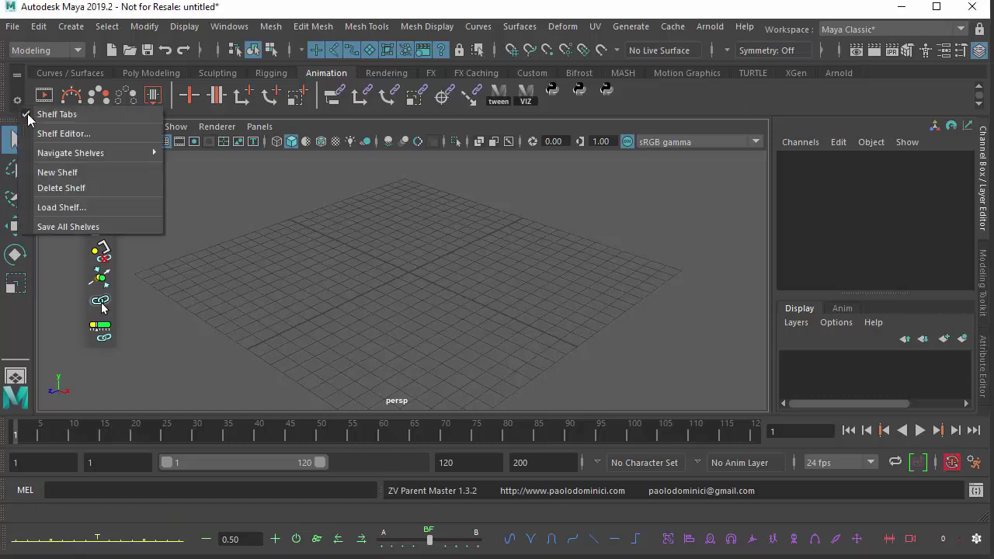
{"action": "left_click", "coordinate": [66, 133]}
{"action": "left_click_drag", "start_coordinate": [577, 215], "coordinate": [585, 259]}
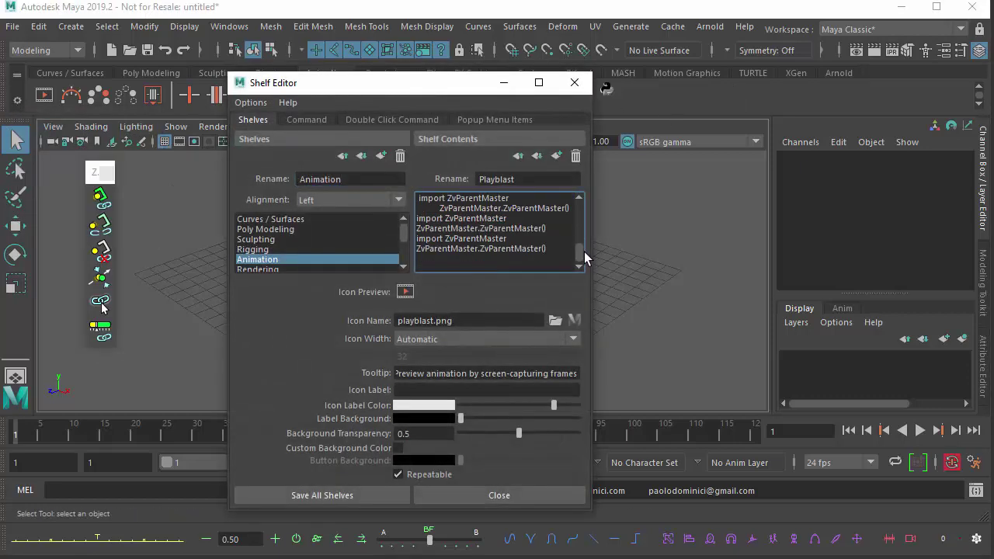
{"action": "left_click", "coordinate": [530, 245]}
{"action": "left_click", "coordinate": [439, 390]}
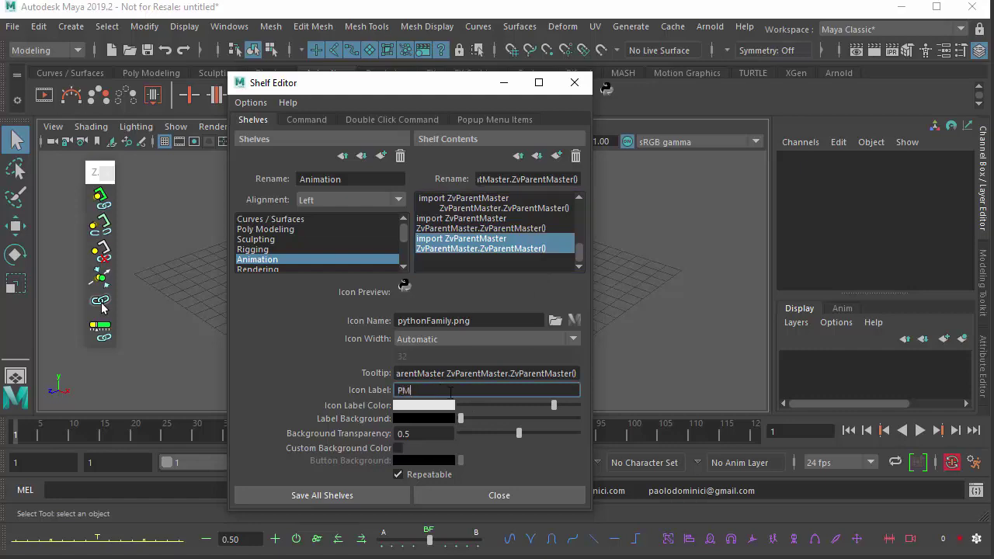
{"action": "left_click", "coordinate": [344, 496]}
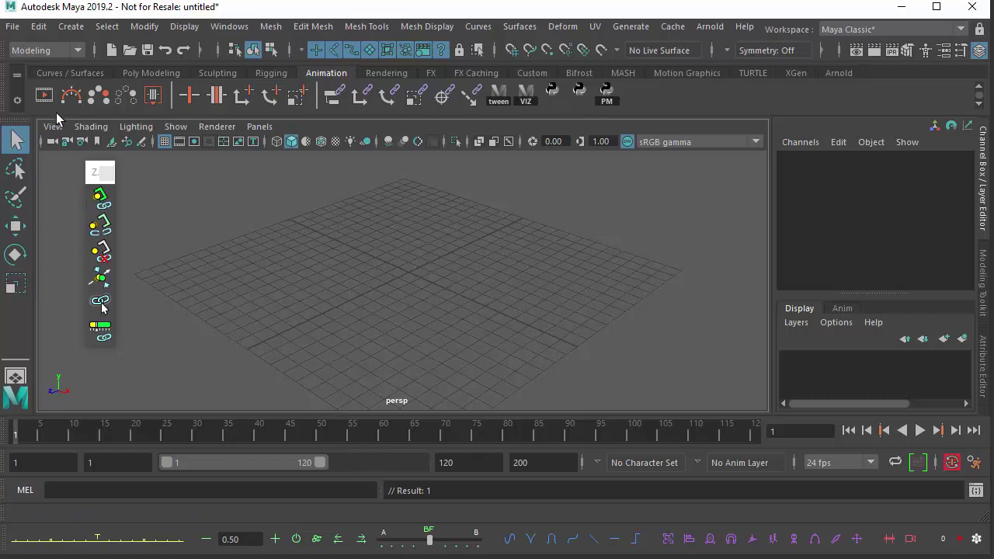
- Delete the duplicate ZvParentMaster shelf items, keeping the PM one, and save all shelves
{"action": "left_click", "coordinate": [17, 99]}
{"action": "left_click", "coordinate": [58, 132]}
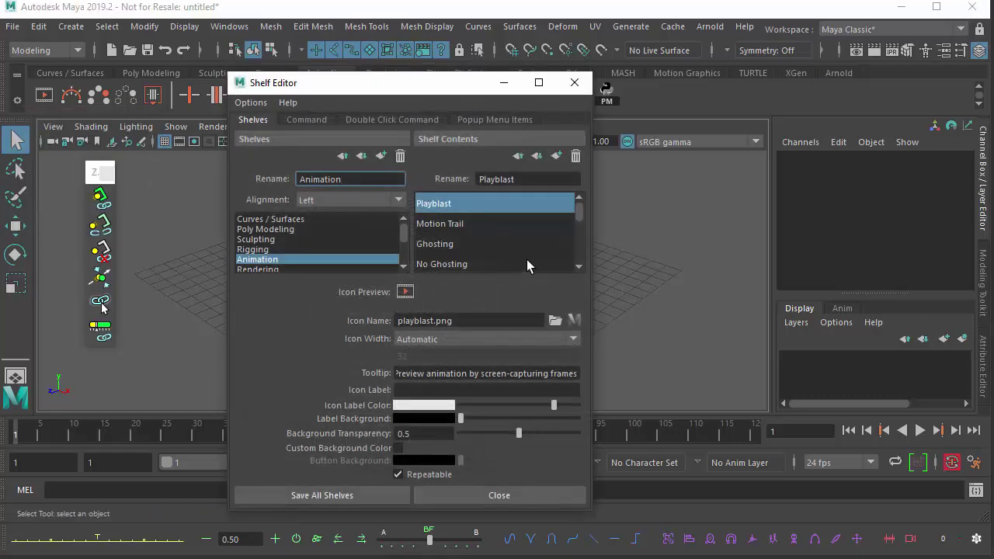
{"action": "left_click_drag", "start_coordinate": [577, 213], "coordinate": [581, 259]}
{"action": "left_click", "coordinate": [521, 226]}
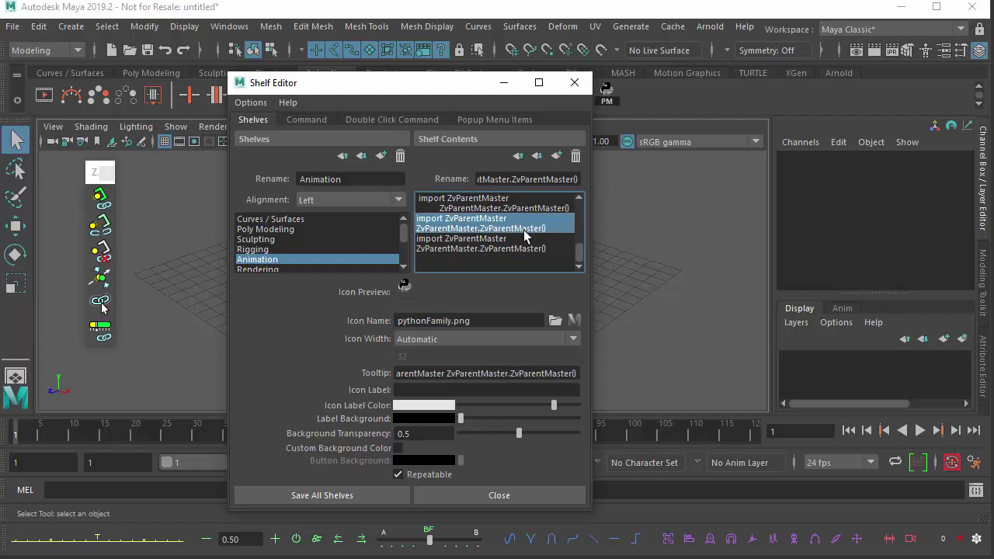
{"action": "key", "text": "Delete"}
{"action": "left_click", "coordinate": [531, 223]}
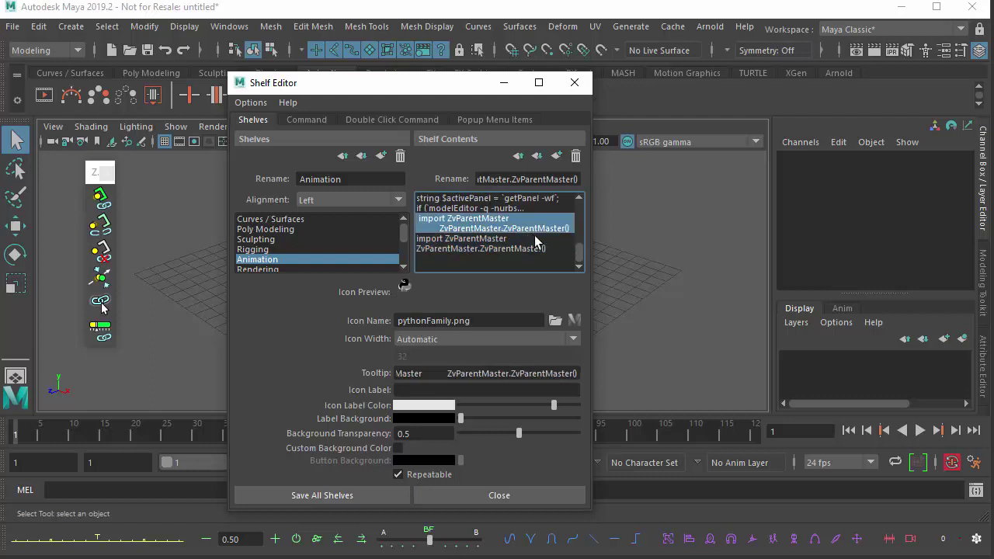
{"action": "left_click", "coordinate": [534, 235]}
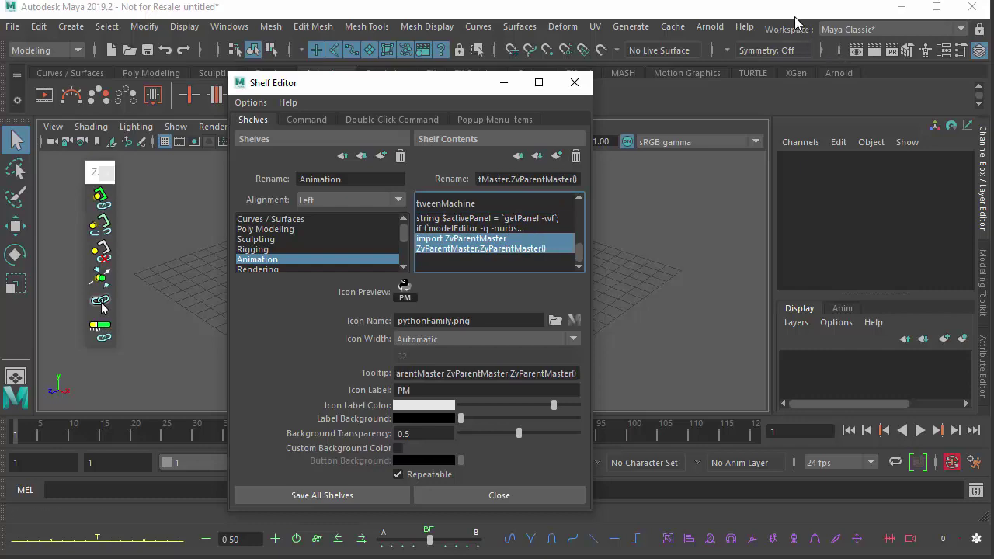
{"action": "left_click", "coordinate": [373, 496]}
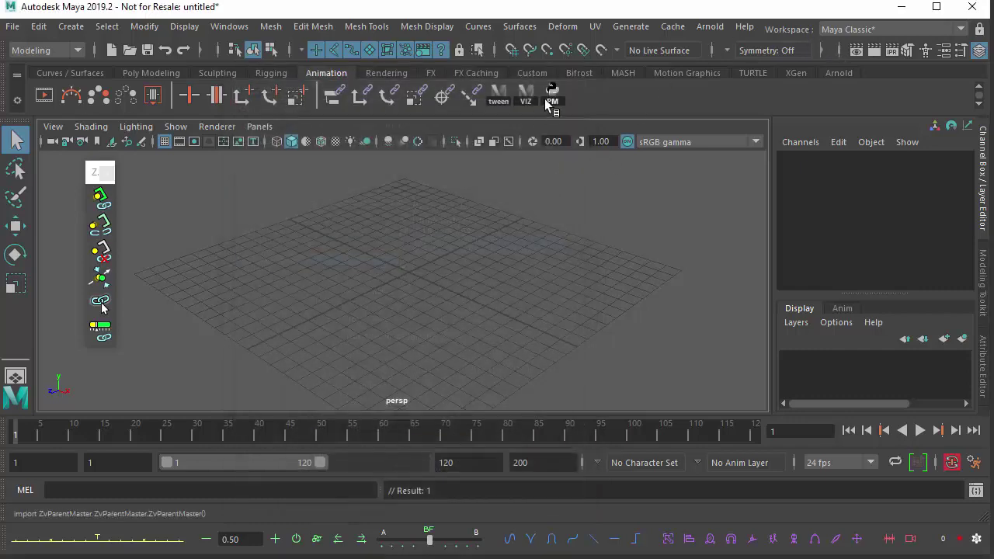
- Run ZV Parent Master from the PM button on the Animation shelf
{"action": "left_click", "coordinate": [552, 94]}
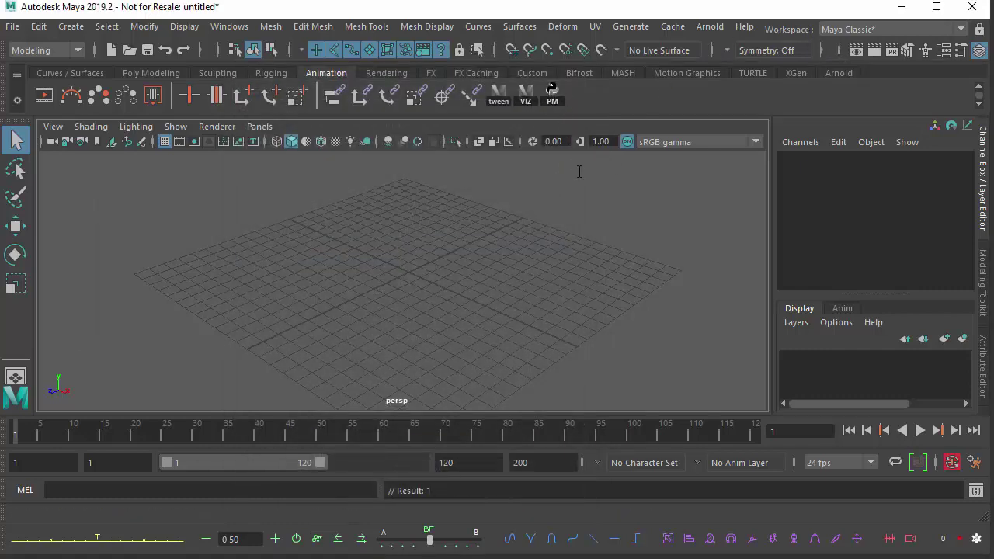